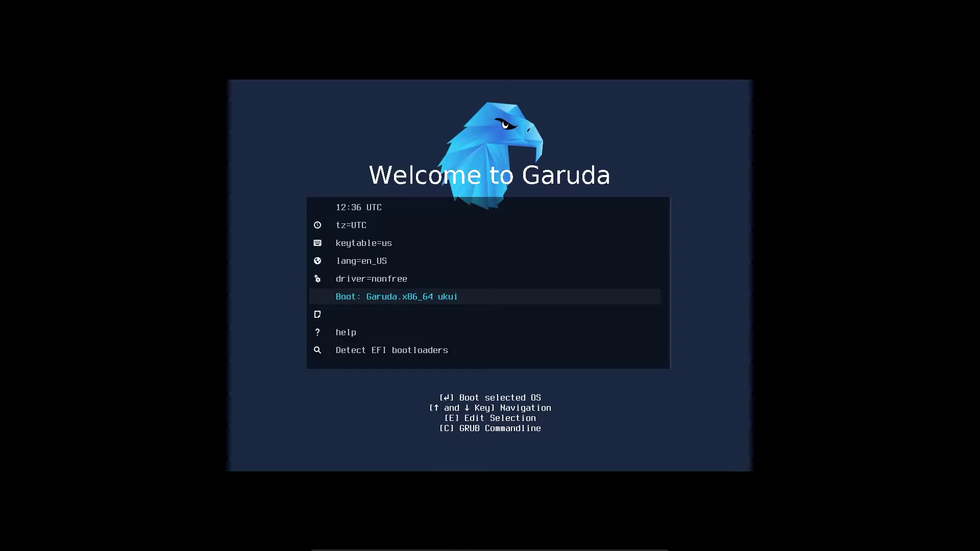
Step: Append 'video 1920x1080' to the Garuda UKUI GRUB entry's boot options
key(Up)
key(Down)
key(e)
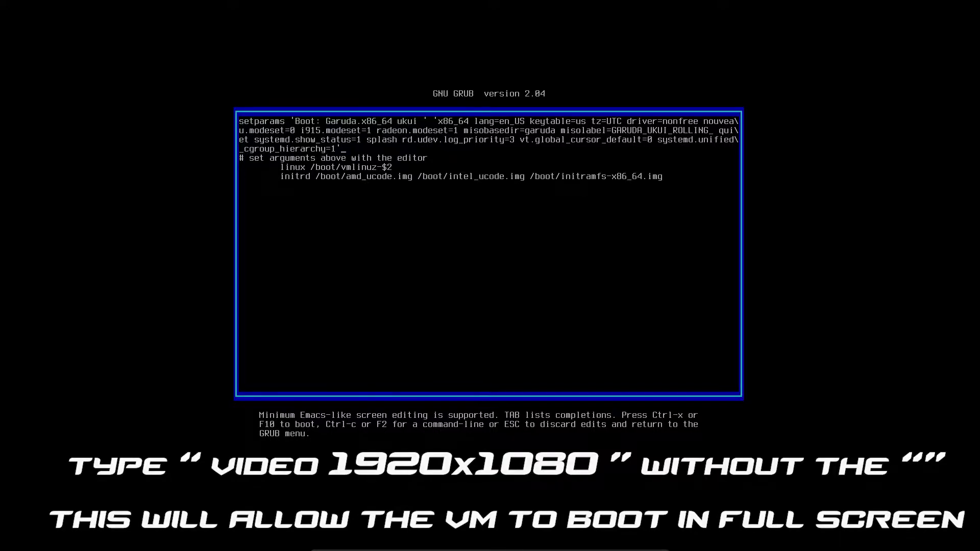
text(video)
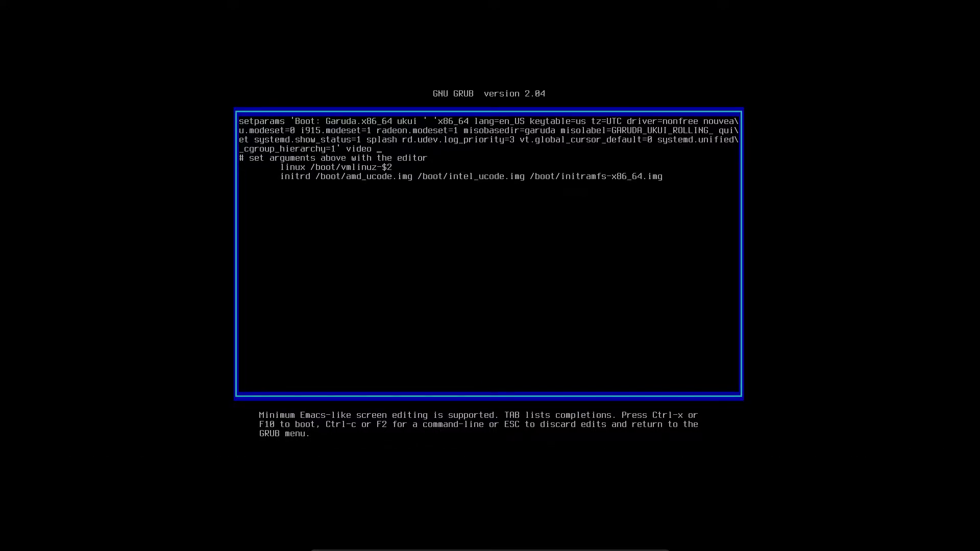
text( 1920x1080)
key(Return)
key(BackSpace)
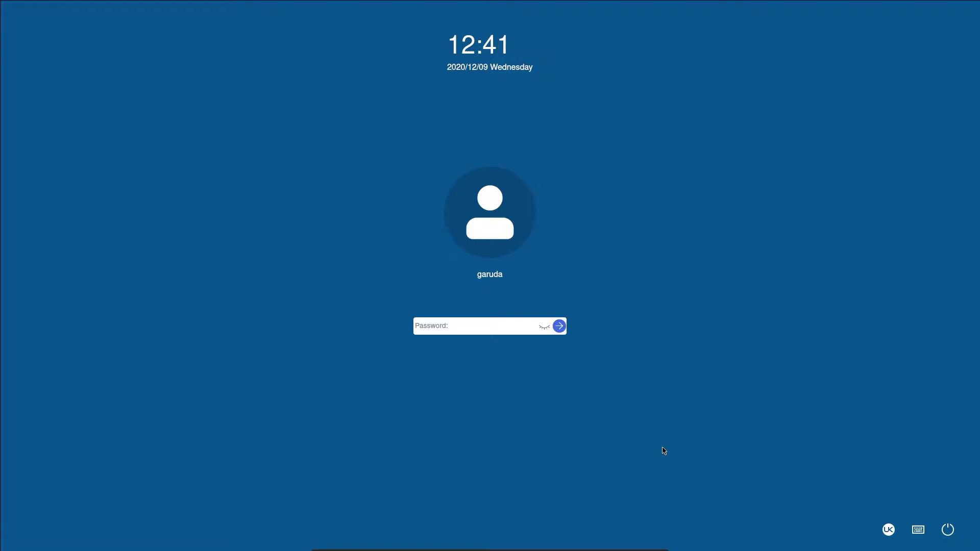
Step: Log into the live session with the live password and launch Install Garuda Linux
text(garuda)
key(Return)
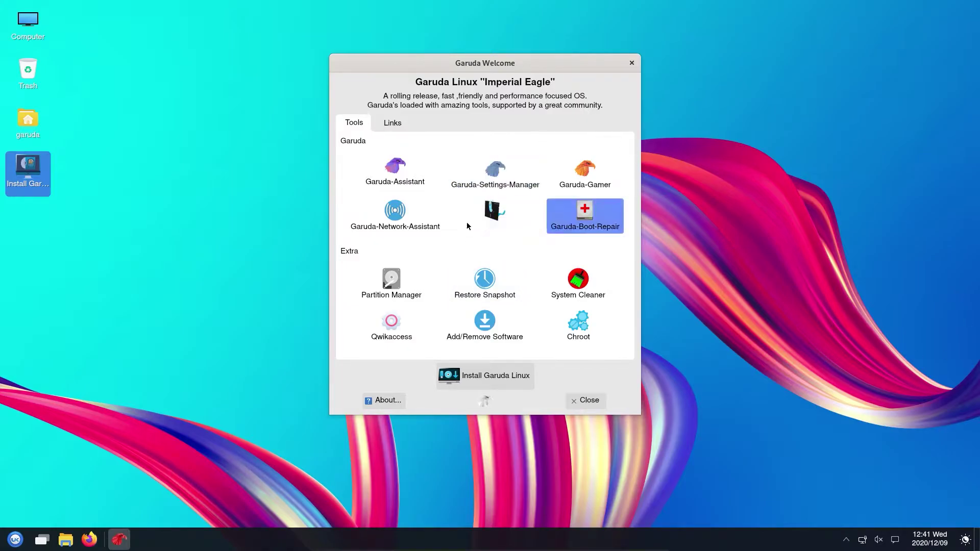
click(485, 376)
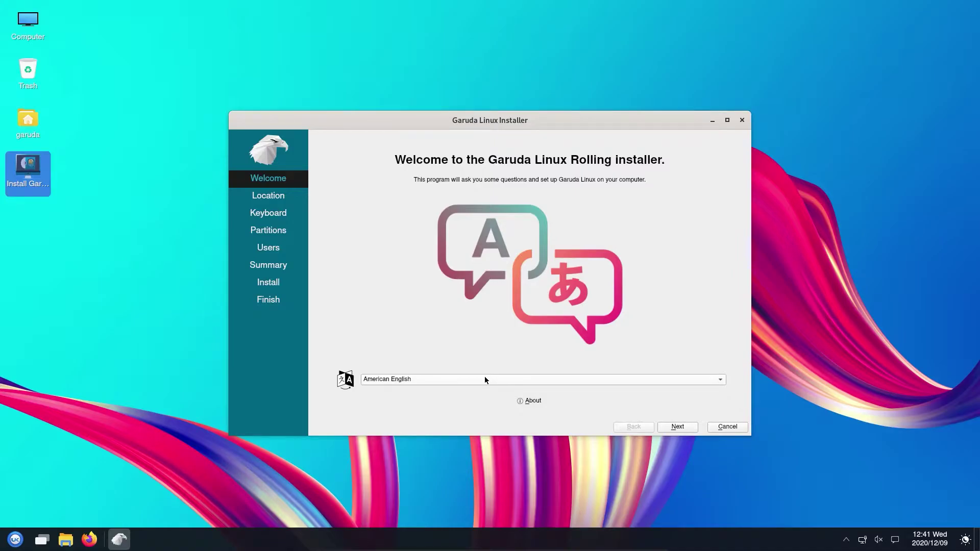
Step: Set the location to Asia/Kolkata and the keyboard to English (India, with rupee)
click(683, 432)
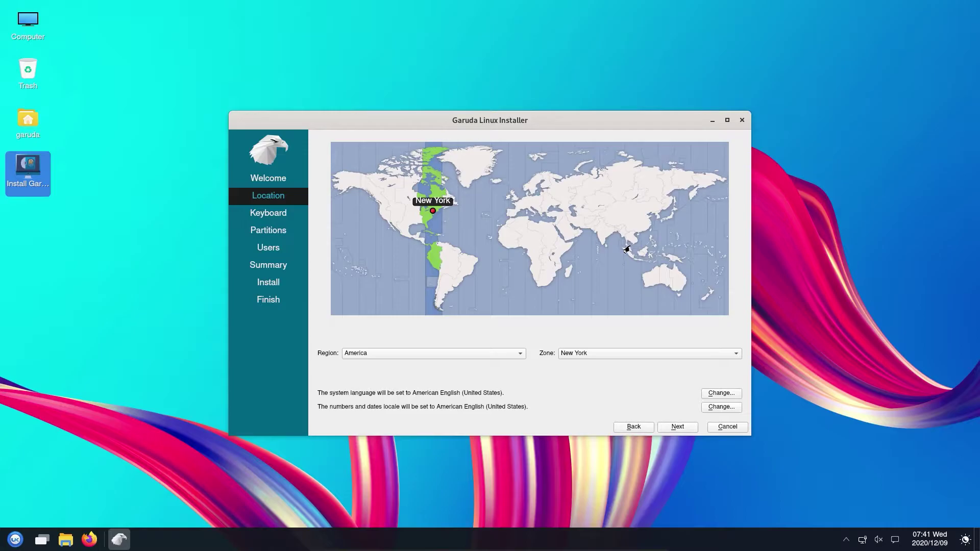
click(607, 234)
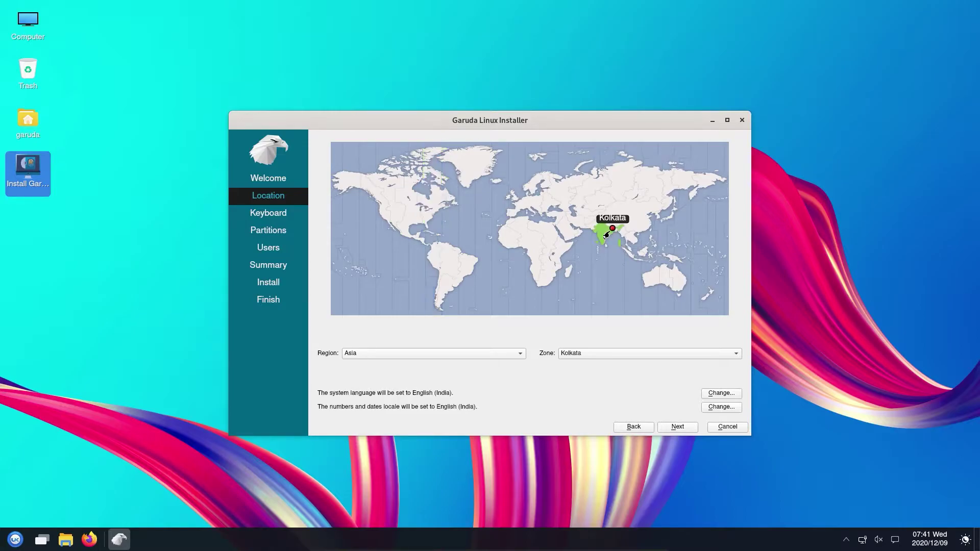
click(677, 426)
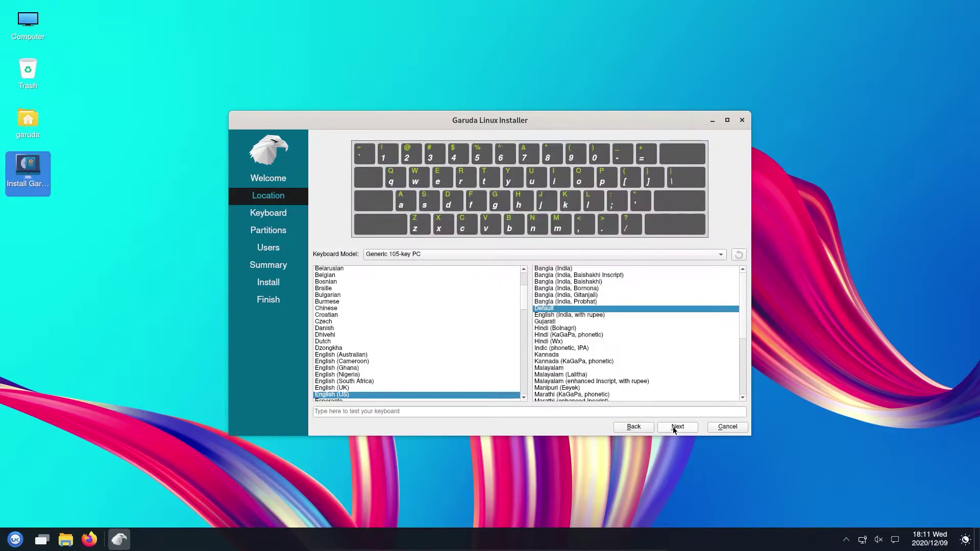
click(576, 315)
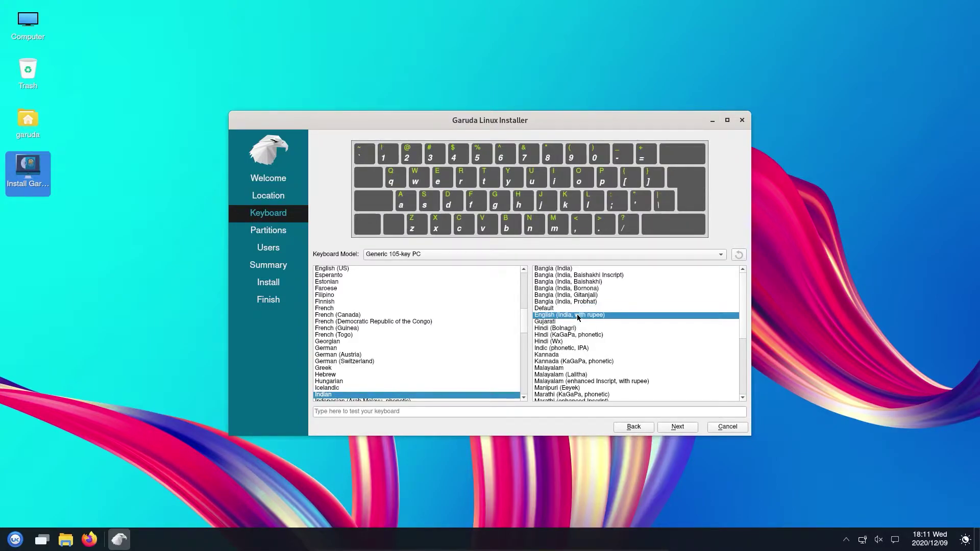
Step: Choose Erase disk partitioning with the Swap to file option
click(678, 428)
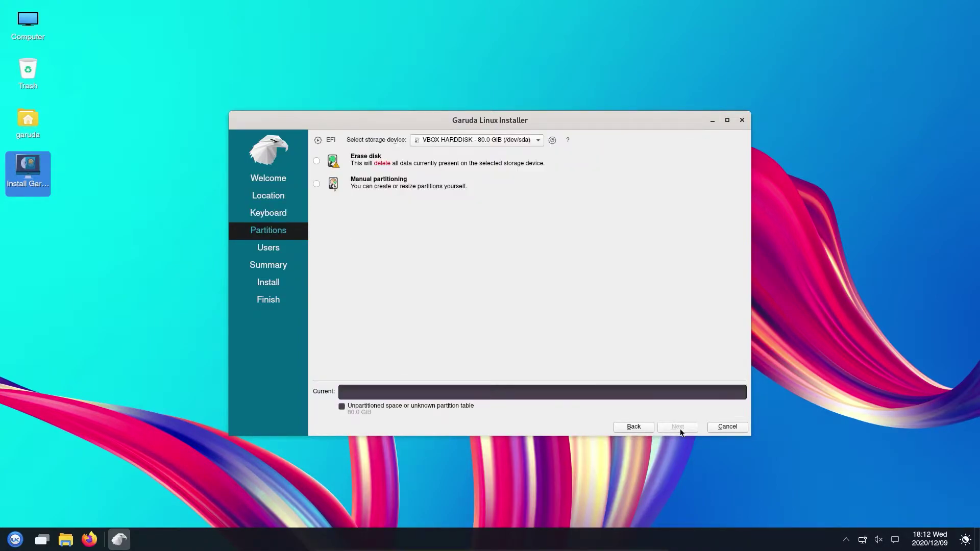
click(316, 162)
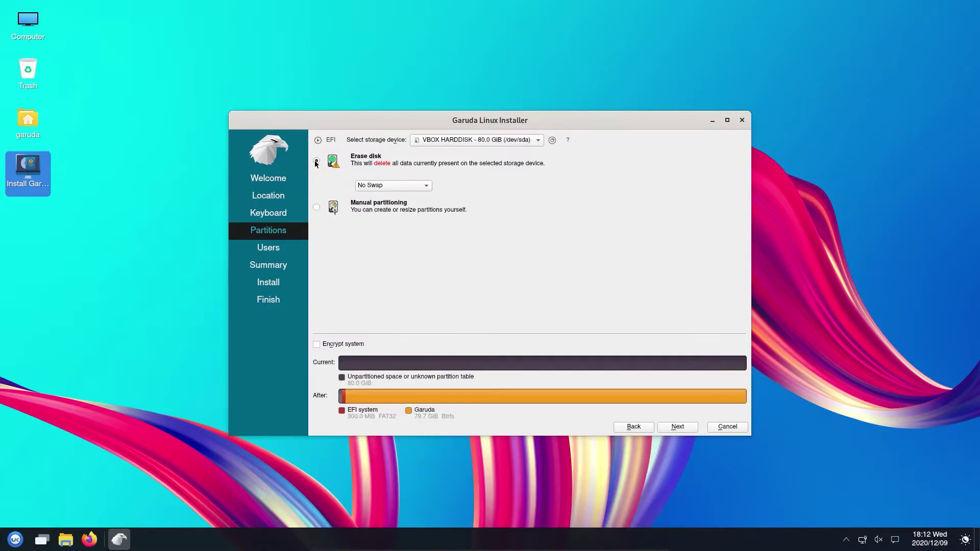
click(377, 186)
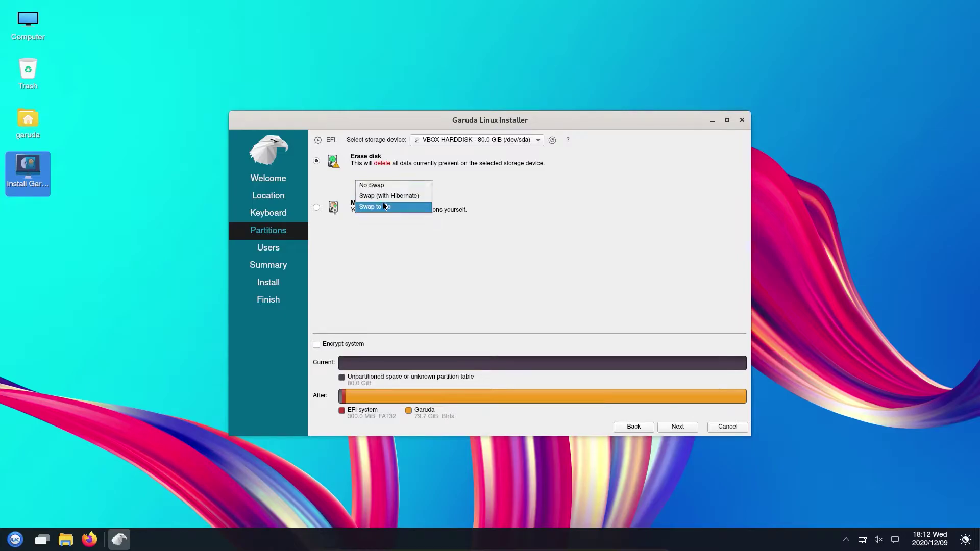
click(384, 208)
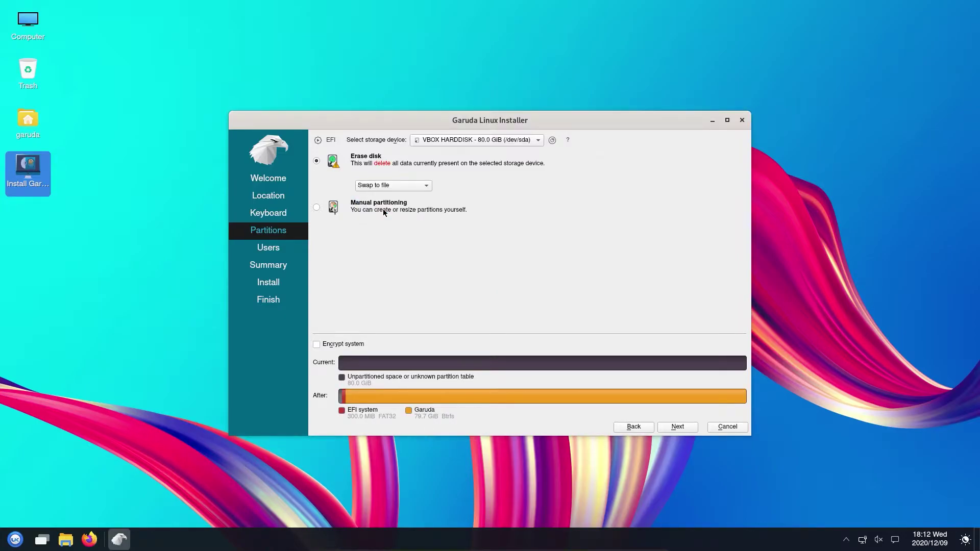
Step: Enter full name 'ArcTech Solutions', keep the suggested login and computer name, and set the password
click(687, 433)
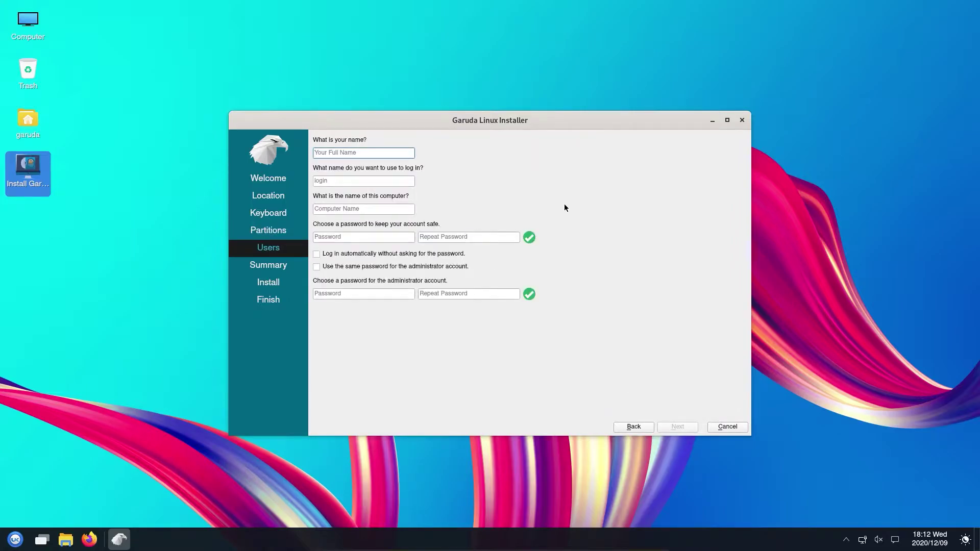
text(ArcTech)
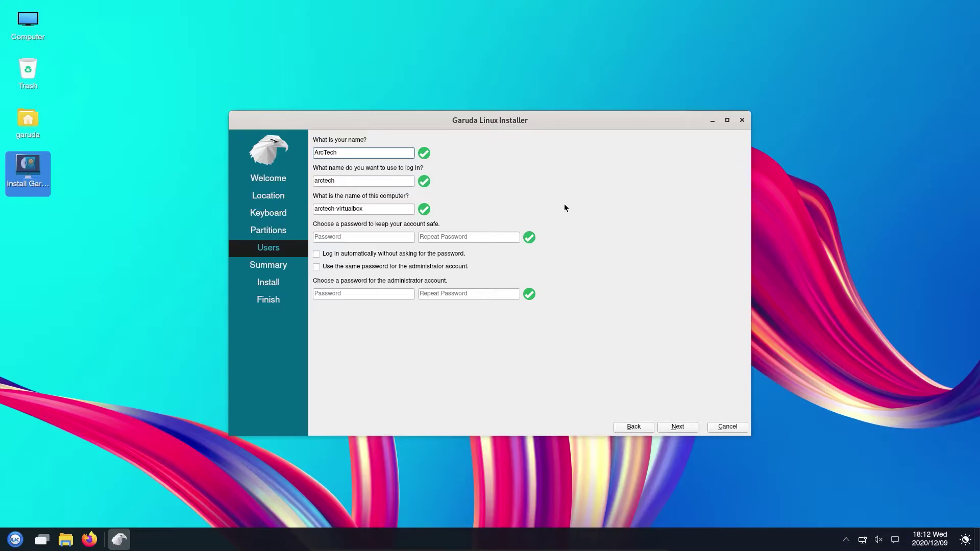
text( Solutions)
key(Tab)
key(End)
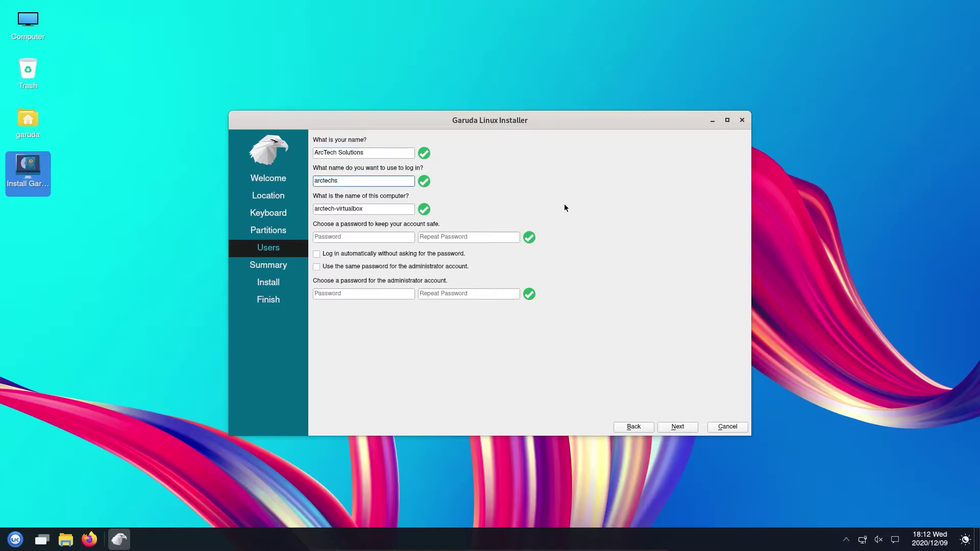
key(Tab)
key(End)
key(Tab)
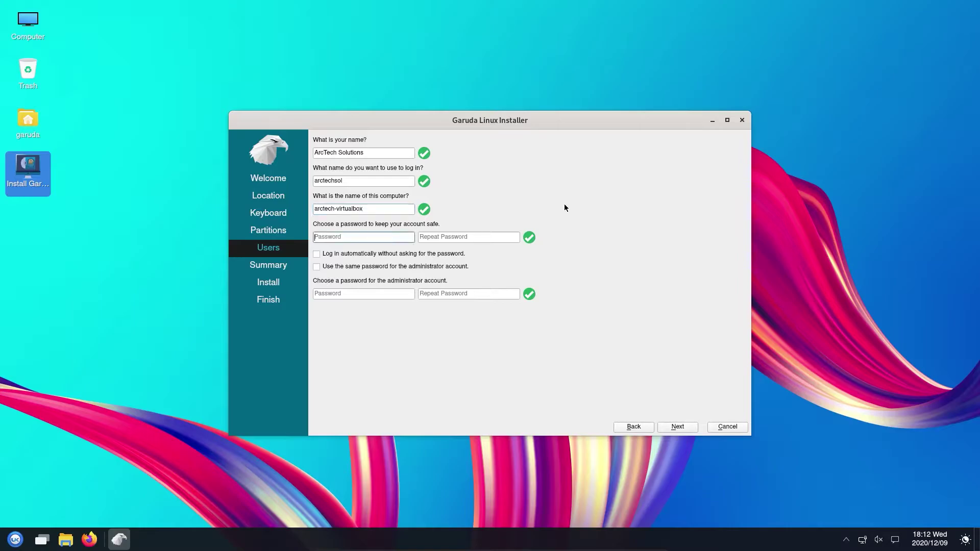
text(***)
key(Tab)
text(***)
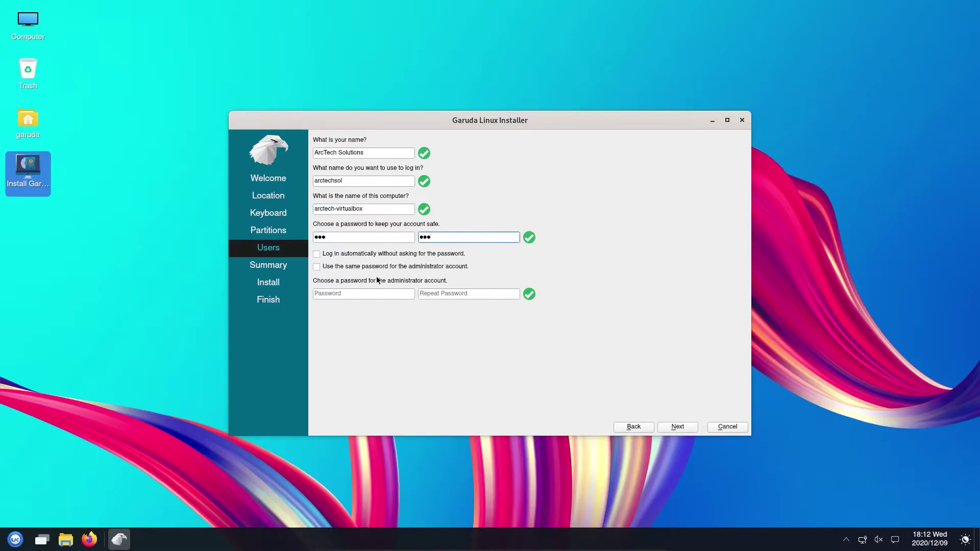
Step: Reuse the password for the administrator and start the installation from the summary
click(377, 267)
click(680, 426)
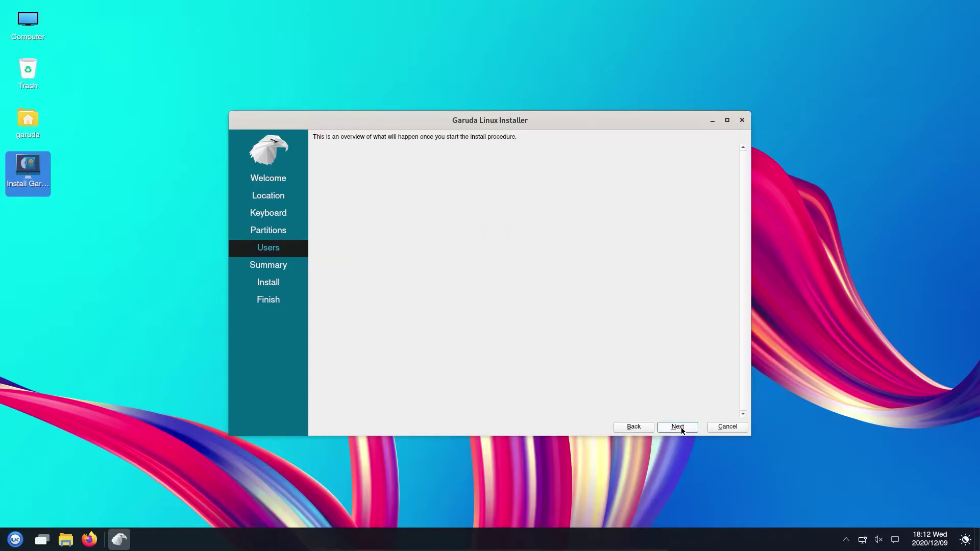
click(679, 428)
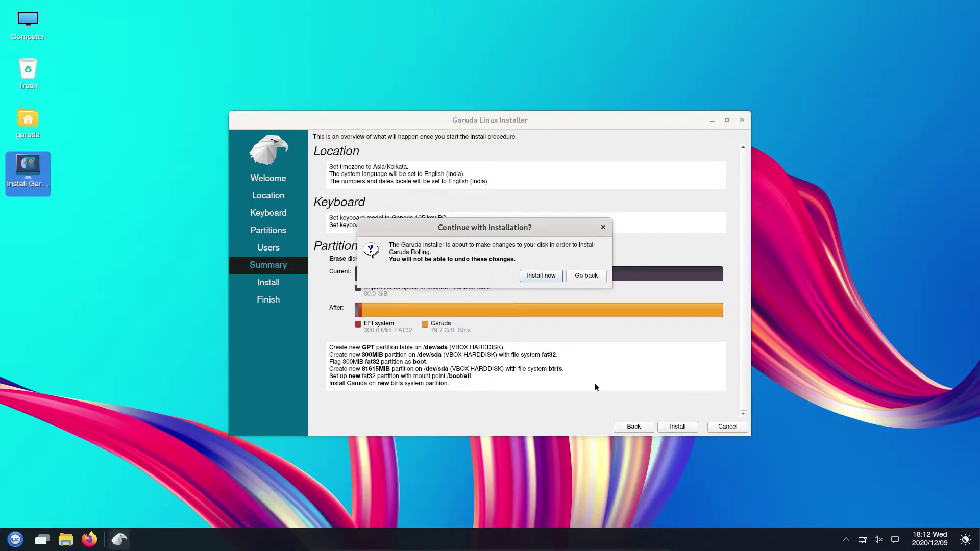
Step: Confirm 'Install now' to write the changes to disk and run the installation
click(541, 276)
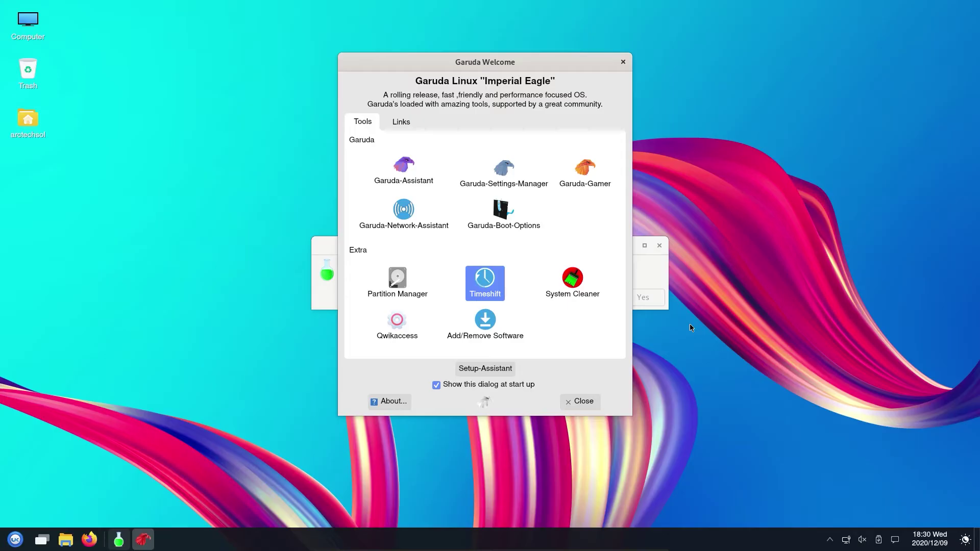
Step: Decline the Setup Assistant prompts, disable Garuda Welcome at startup, and close it
drag(536, 64, 398, 77)
click(607, 294)
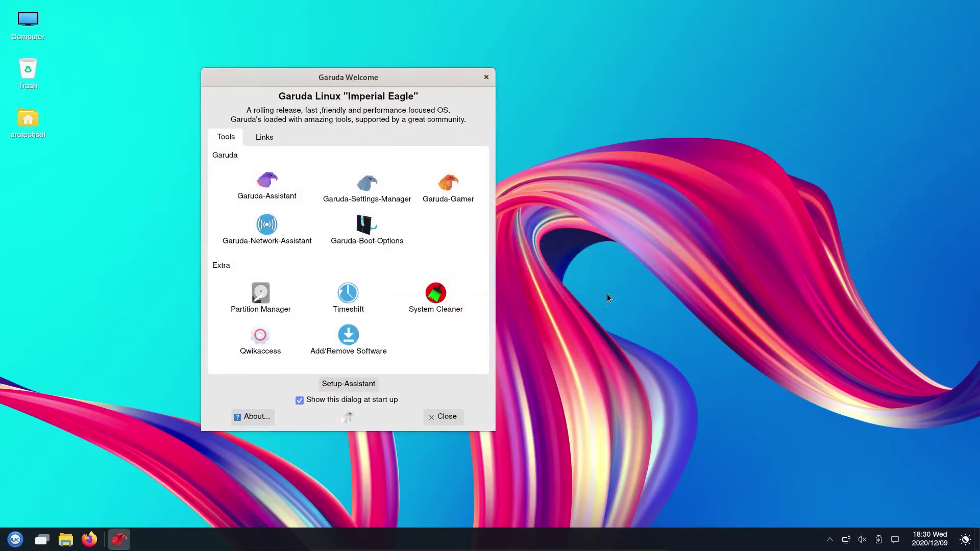
click(581, 300)
click(598, 303)
click(500, 401)
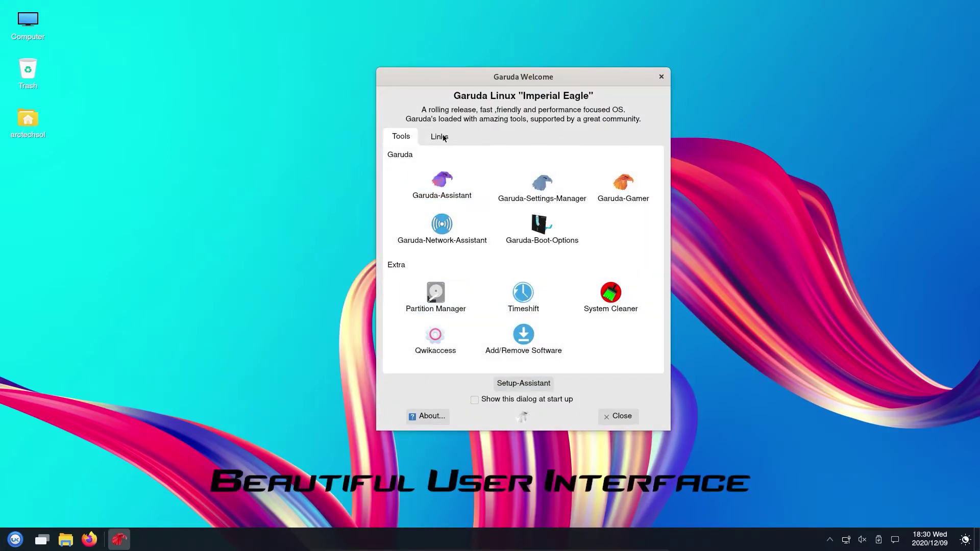
click(635, 417)
Step: Launch MATE Terminal by searching 'termin' in the application launcher
click(15, 540)
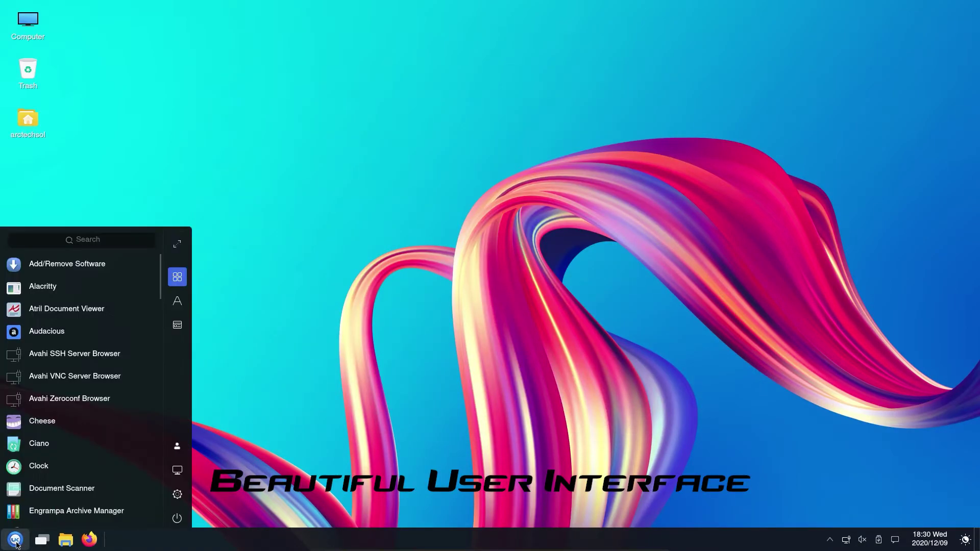
click(74, 241)
text(termin)
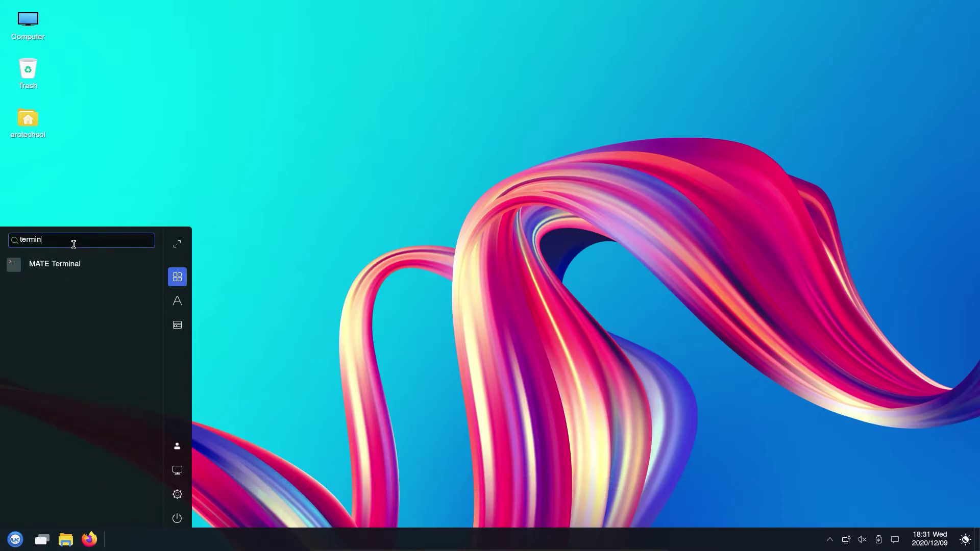
click(62, 264)
drag(401, 48, 480, 119)
Step: Maximize the terminal, enlarge its text three times, and clear the screen
click(574, 113)
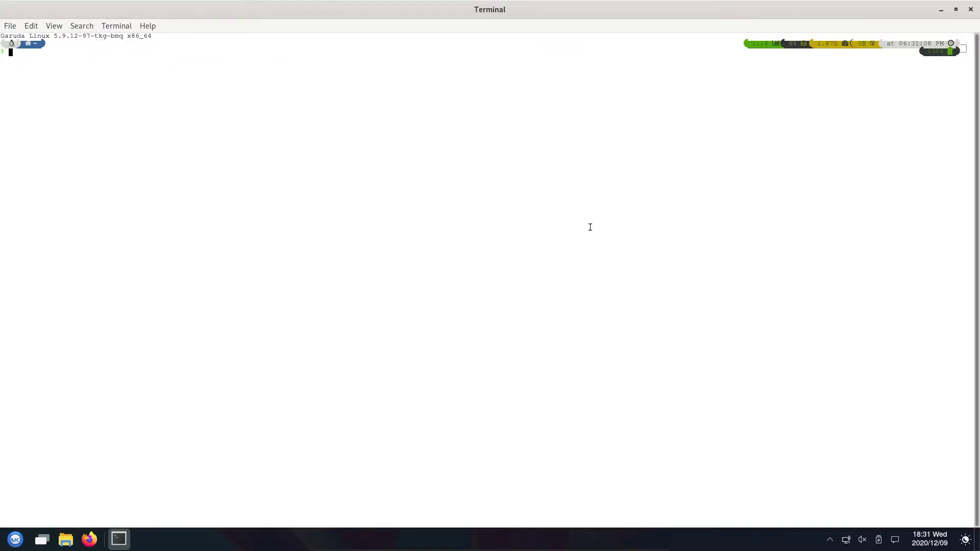
text(sudo)
key(BackSpace)
key(BackSpace)
key(BackSpace)
key(BackSpace)
click(48, 24)
click(249, 191)
click(54, 26)
click(76, 68)
click(54, 26)
click(77, 67)
click(54, 26)
click(77, 66)
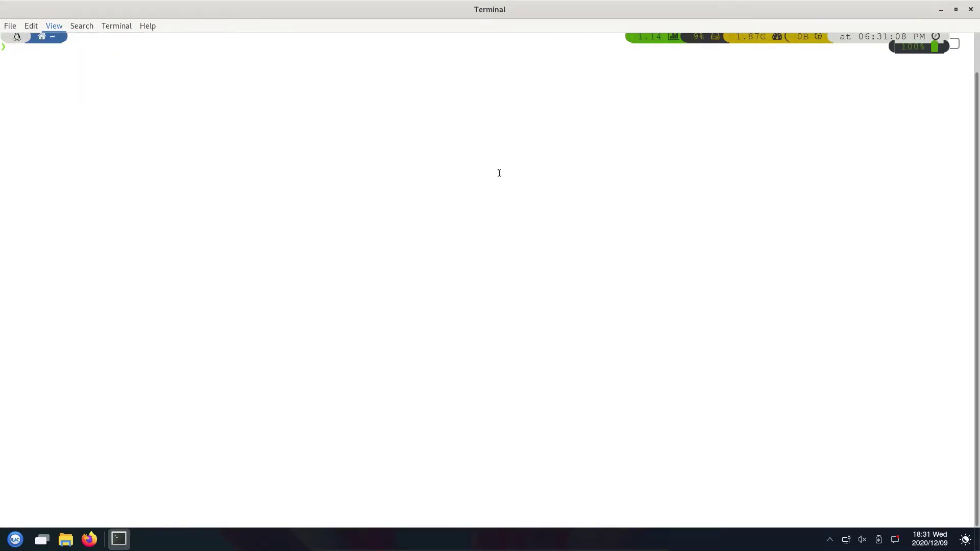
text(c)
key(ctrl+l)
key(BackSpace)
Step: Run 'sudo reflector --latest 10 --protocol http --protocol https --sort rate --save /etc/pacman.d/mirrorlist && sudo pacman -Syu' with the admin password
text(sudo)
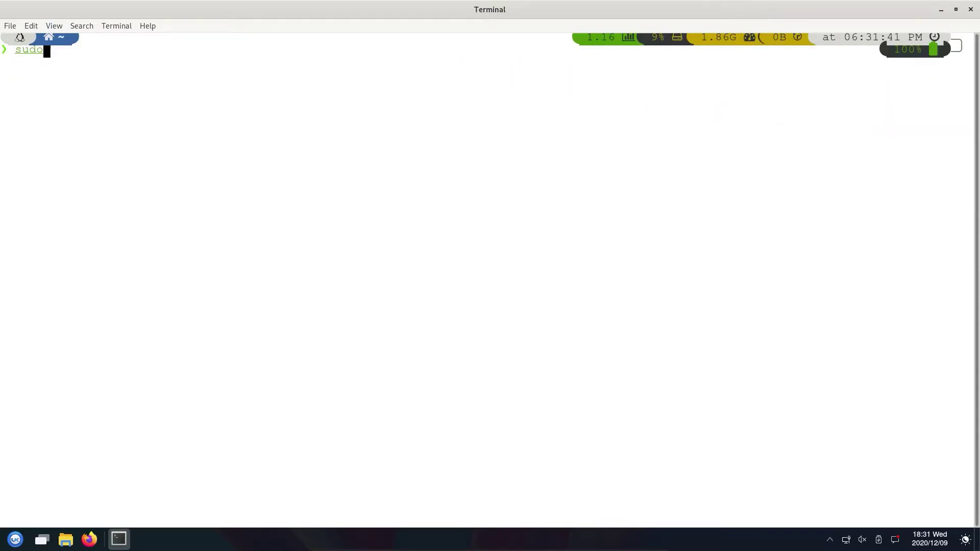
text( reflector --latest 10 --)
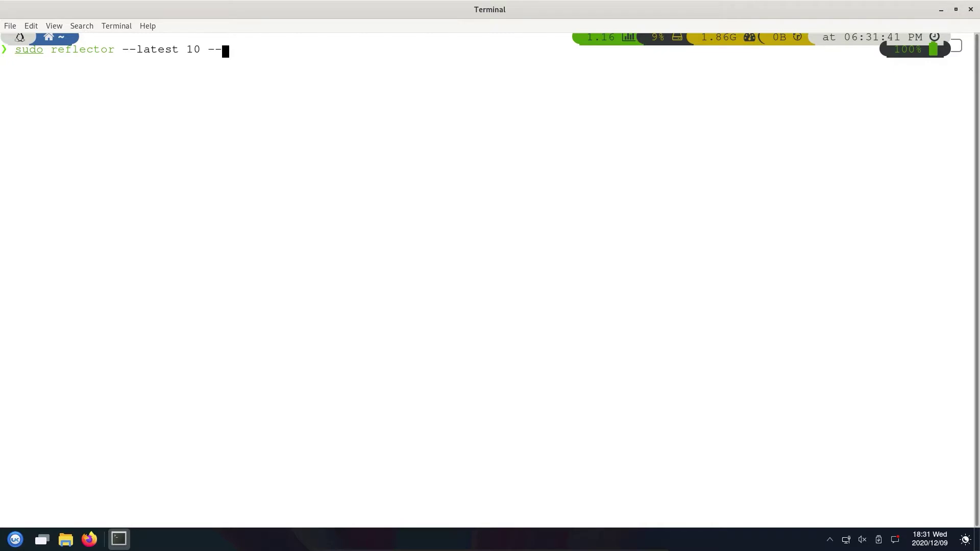
text(protocol http --protocol https --s)
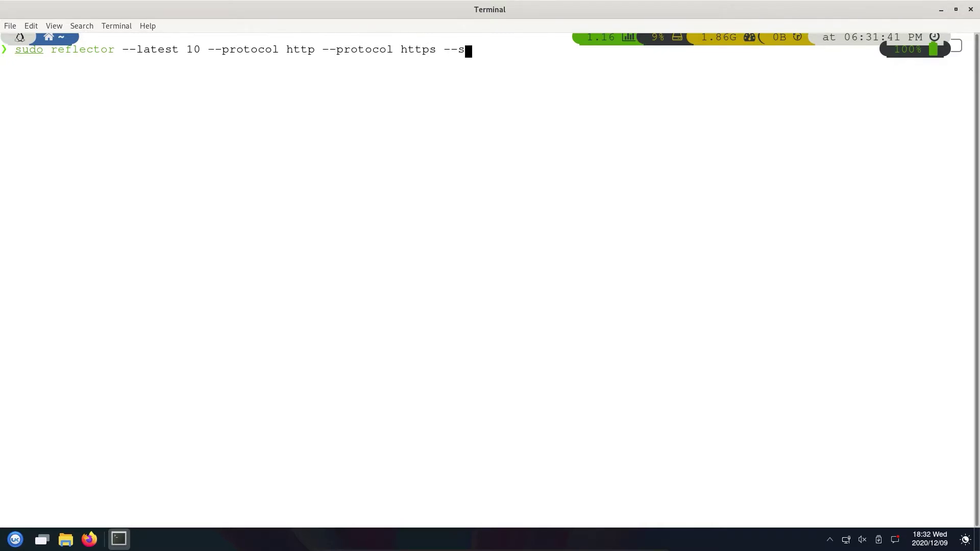
text(ort rate --save /etc/pacman.d/mirrorlist&)
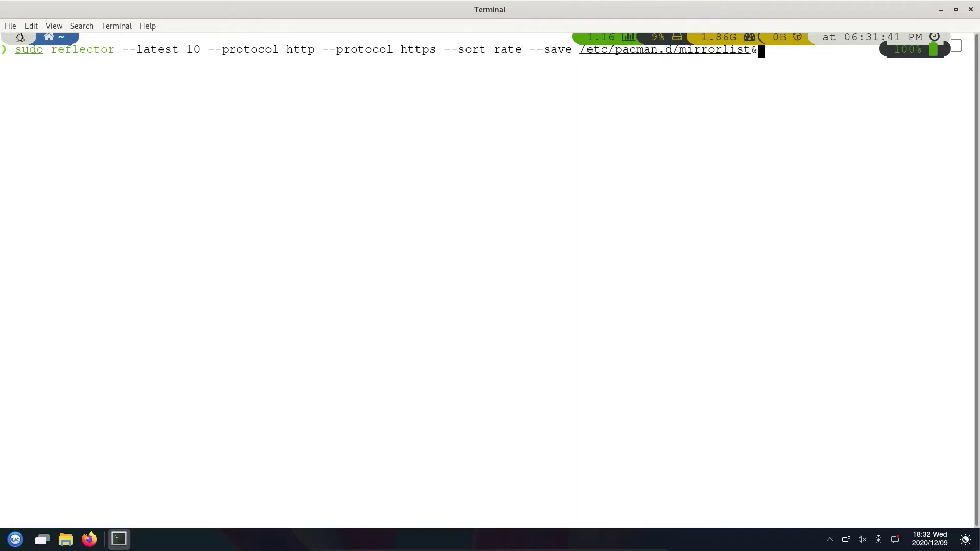
key(BackSpace)
text(&& sudo pacman -Syu)
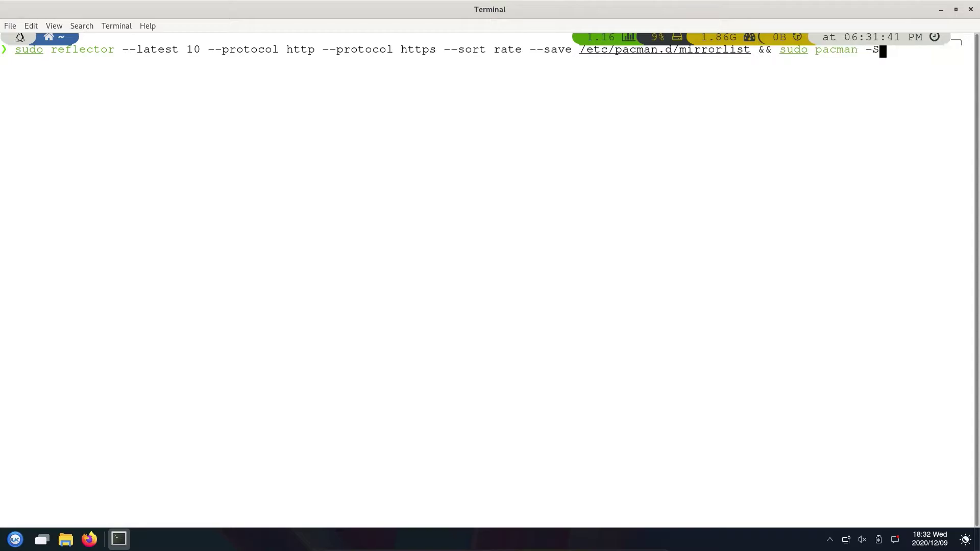
key(Return)
text(****)
key(Return)
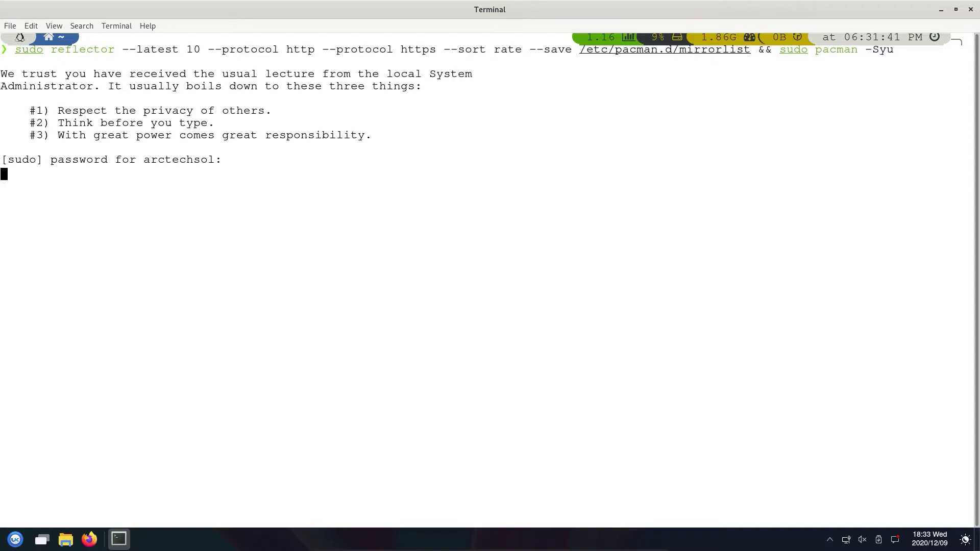
key(Return)
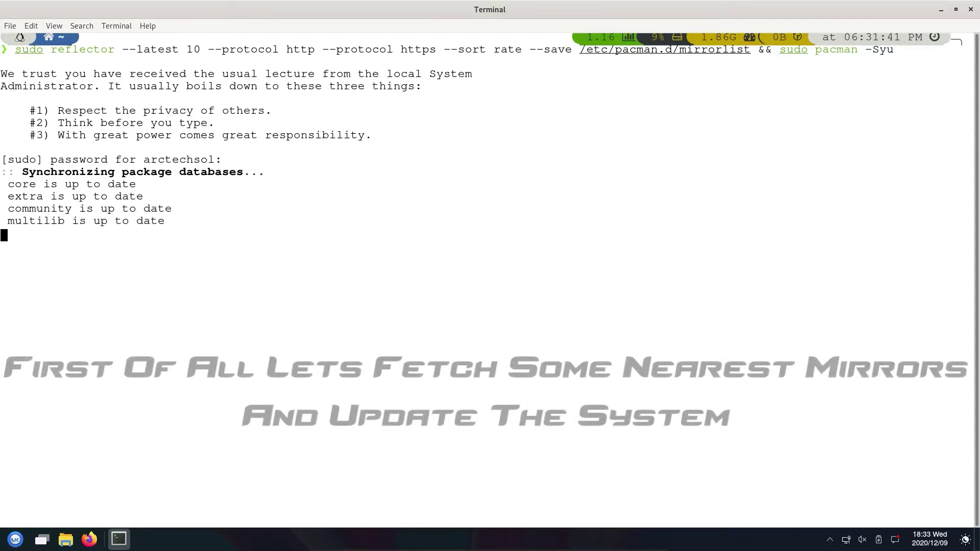
Step: Approve the 71-package upgrade with Y, then unlock the session with the user password
text(Y)
key(Return)
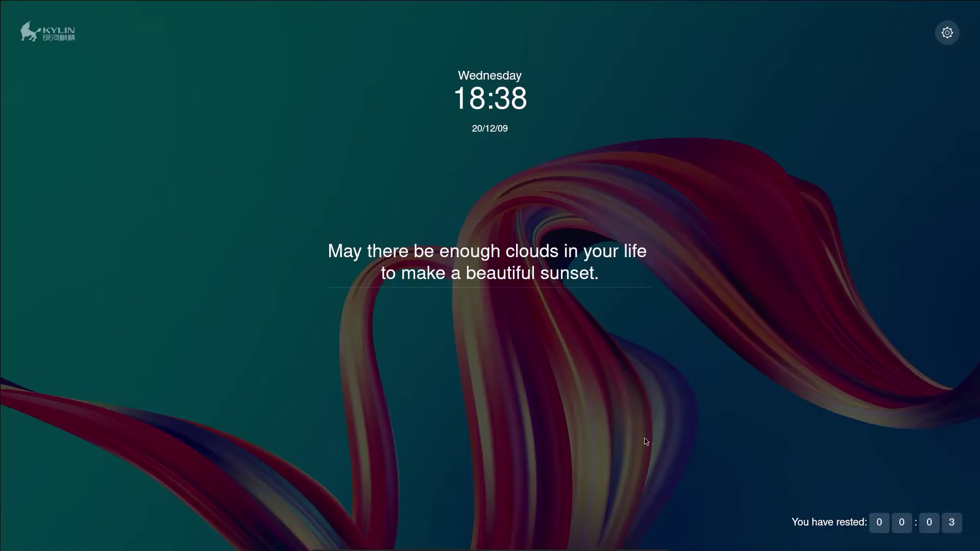
mouse_move(644, 437)
text(12345)
key(Return)
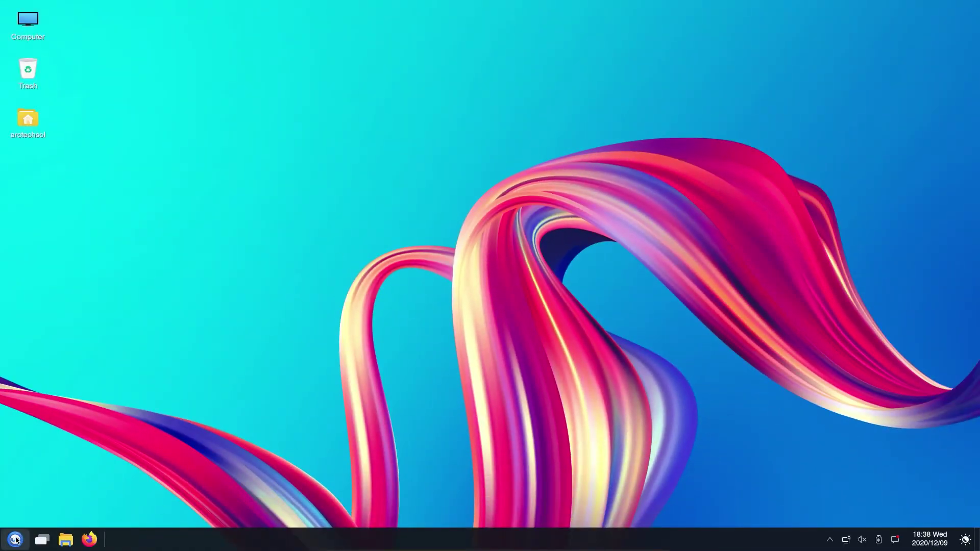
Step: Open the home folder in the file manager, move it to the top centre, and widen it
click(41, 544)
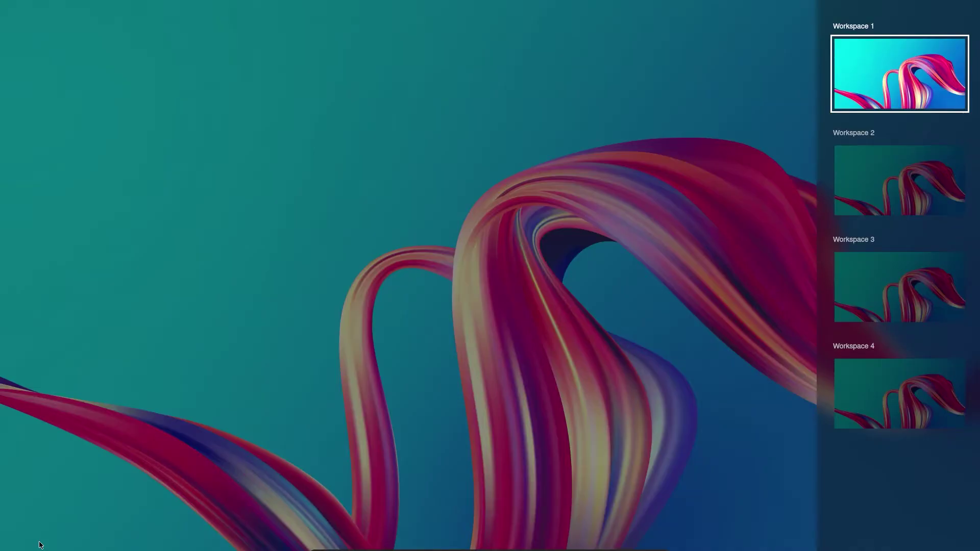
click(41, 544)
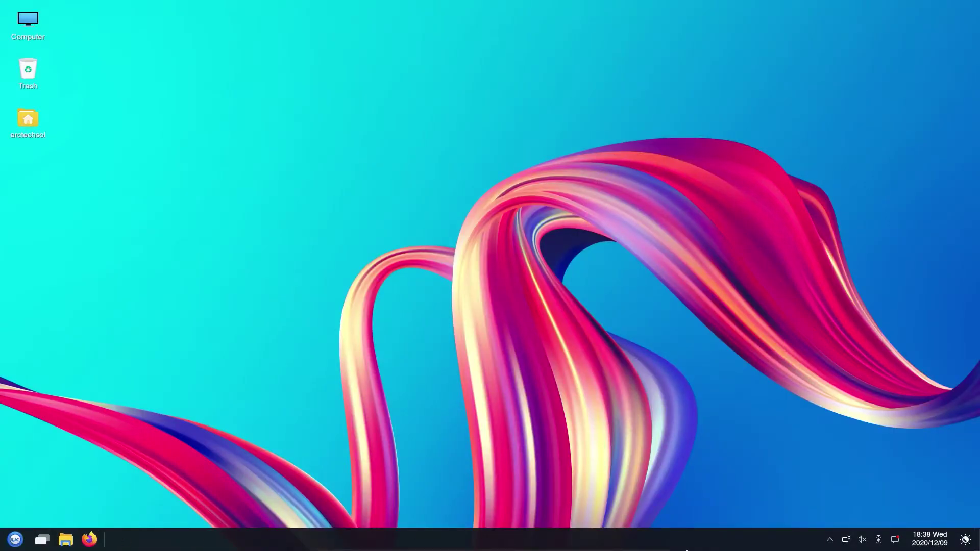
click(64, 544)
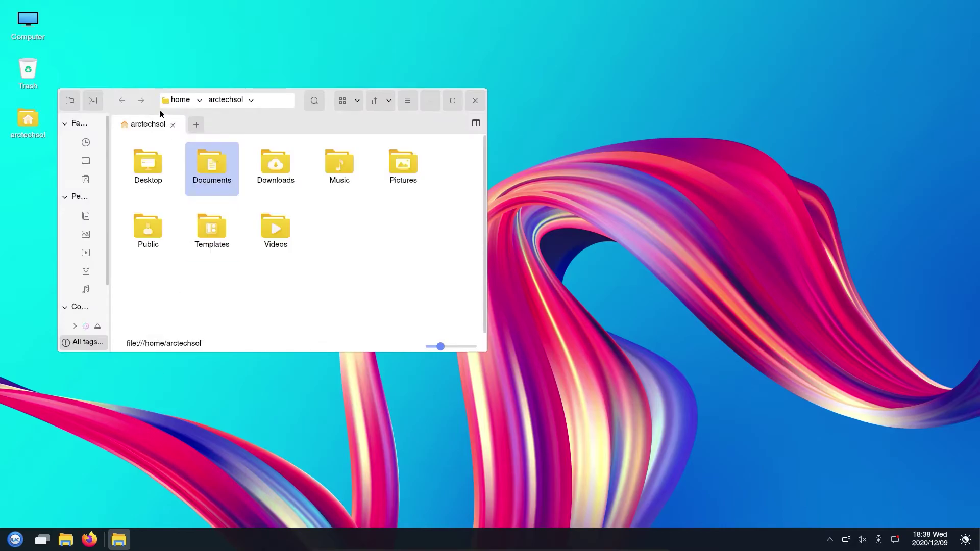
drag(153, 90, 167, 91)
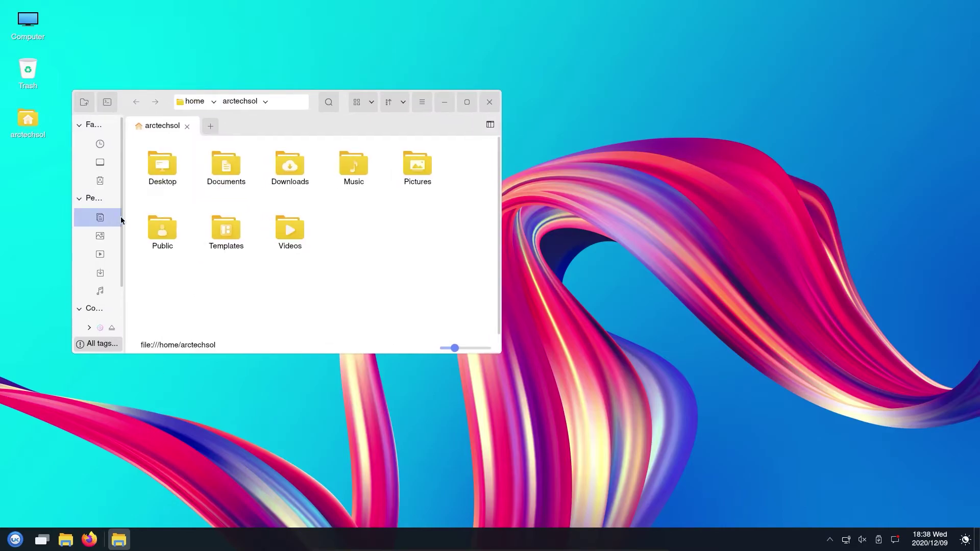
drag(71, 219, 23, 210)
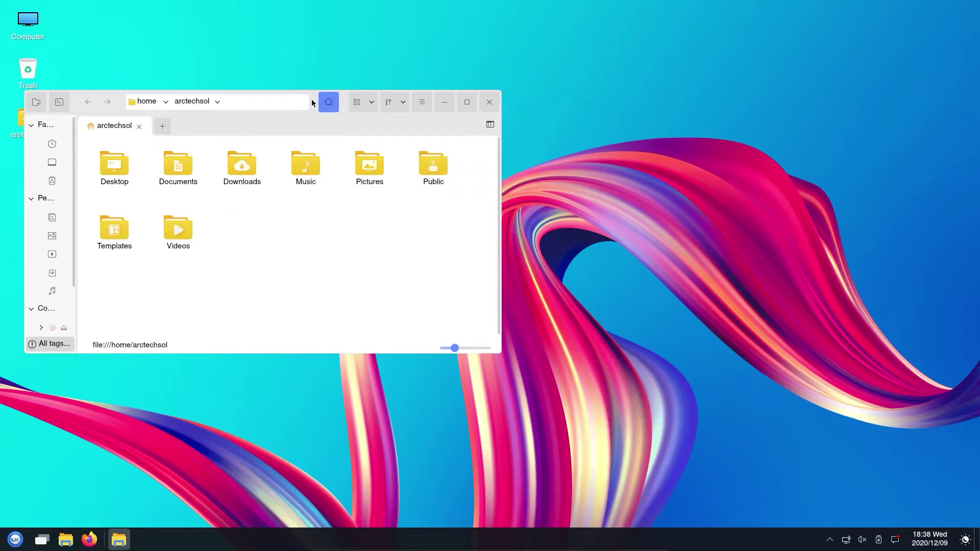
drag(313, 102, 569, 80)
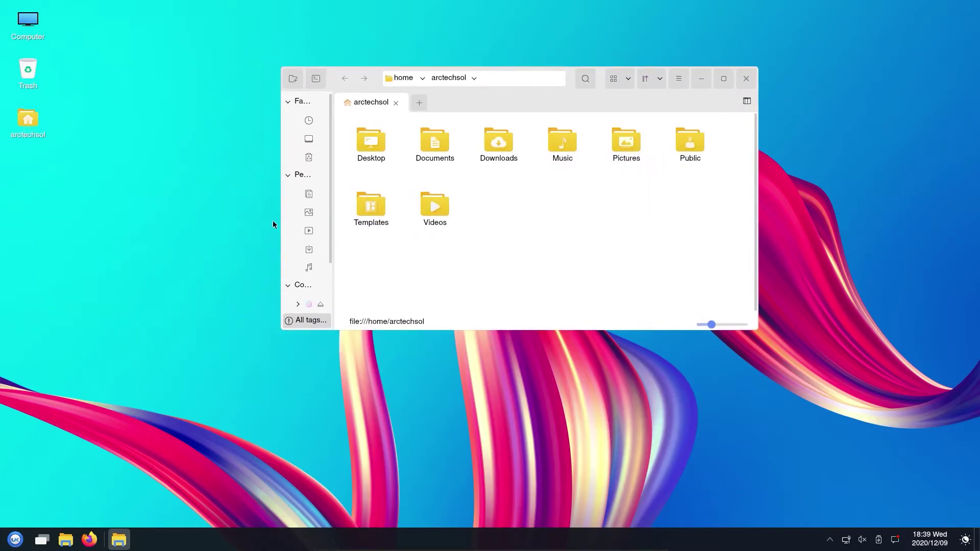
drag(279, 214, 338, 255)
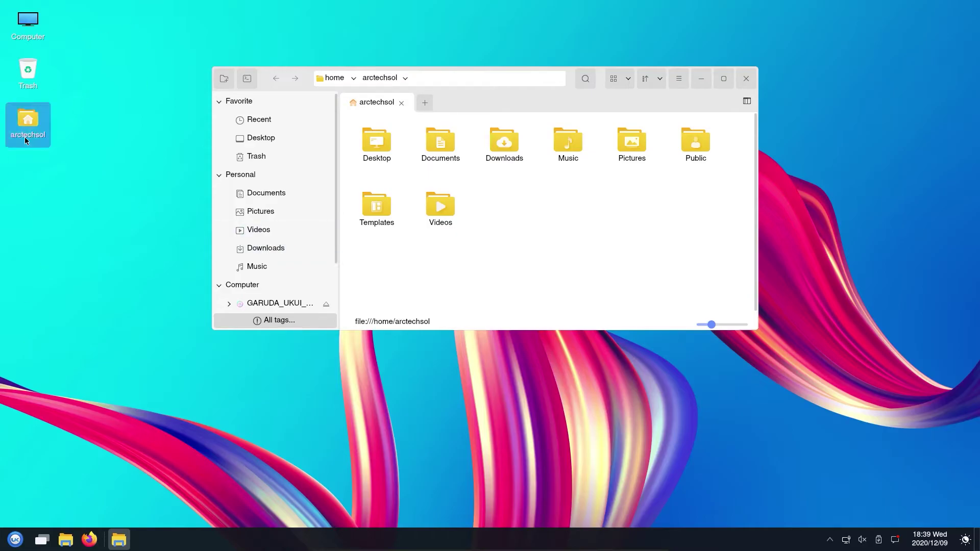
Step: Peek at the application menu and the hidden tray icons
click(15, 542)
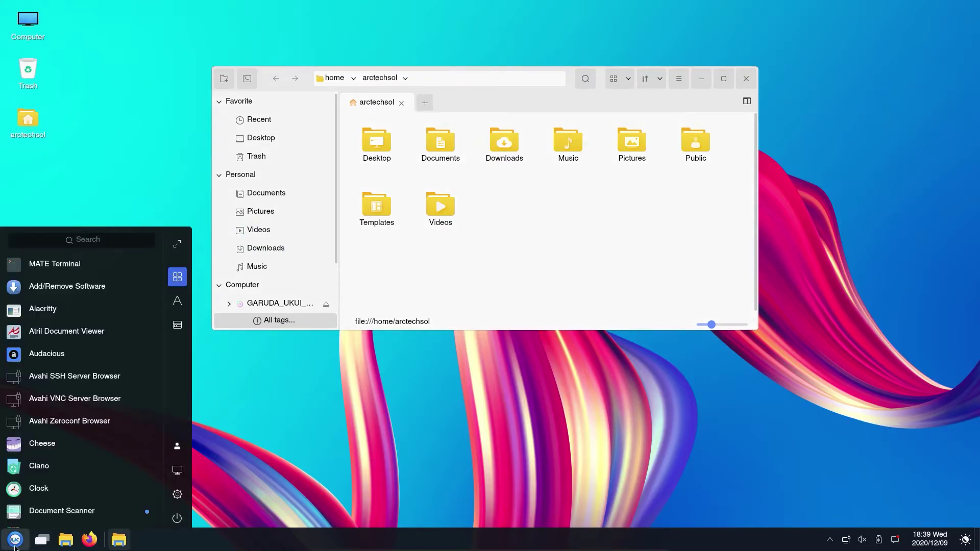
click(15, 544)
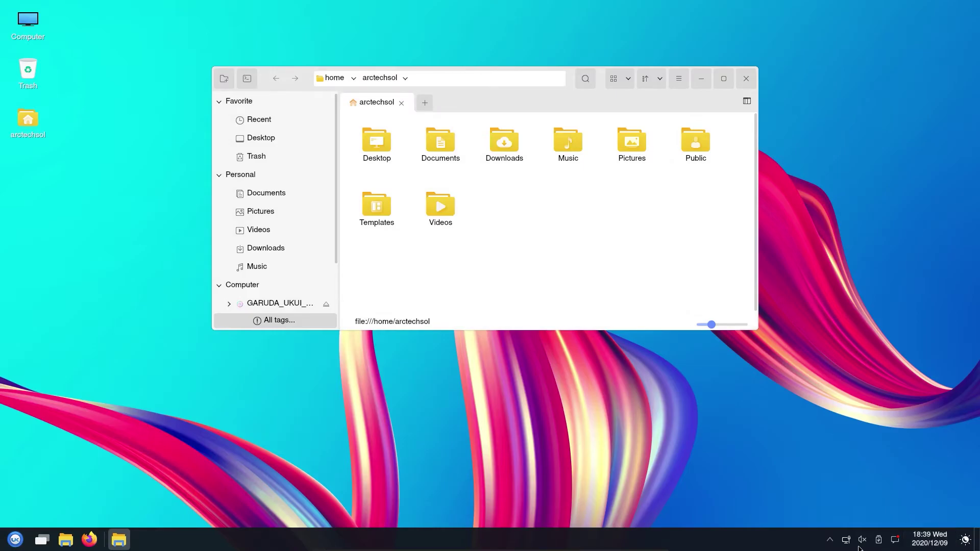
click(830, 540)
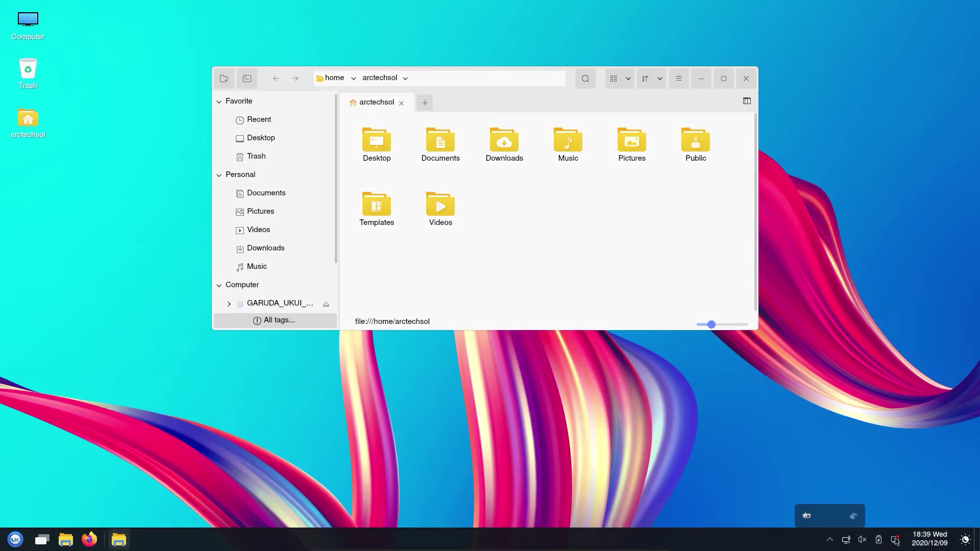
click(831, 540)
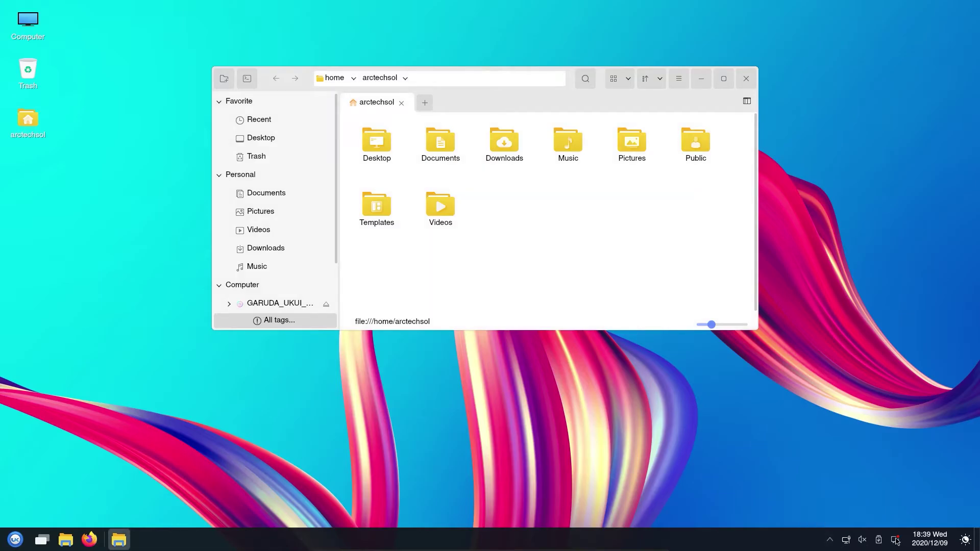
Step: Browse the notification centre's Plugins and Clipboard tabs, then open the application list
click(896, 541)
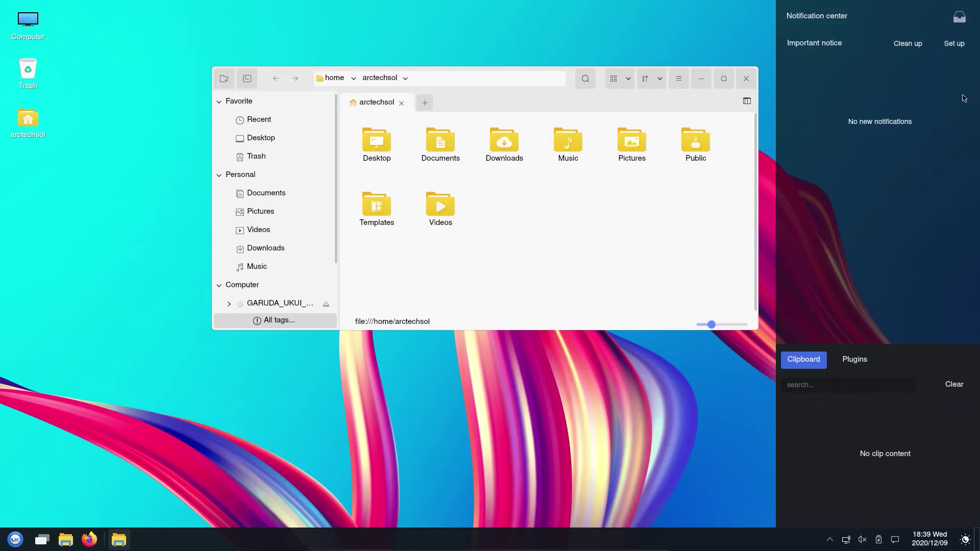
click(865, 367)
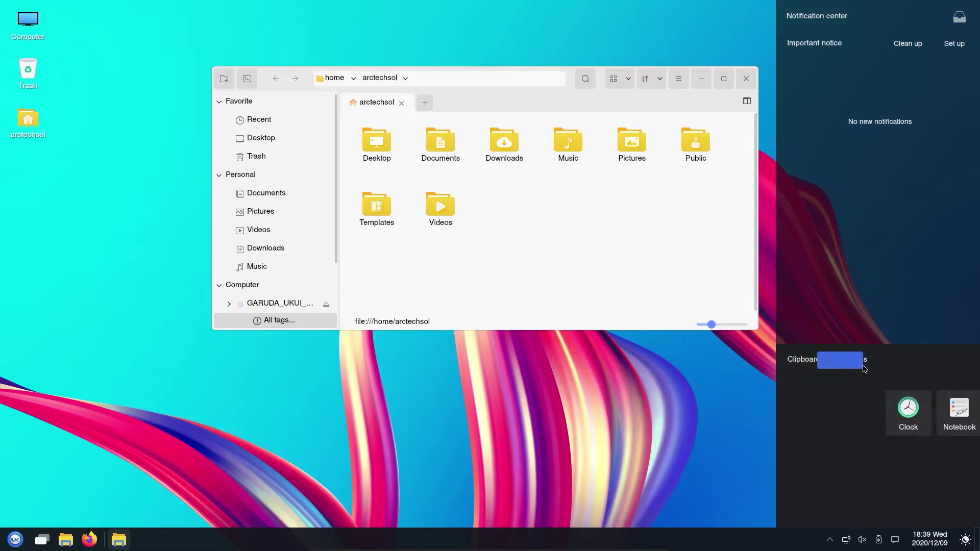
click(812, 360)
click(895, 540)
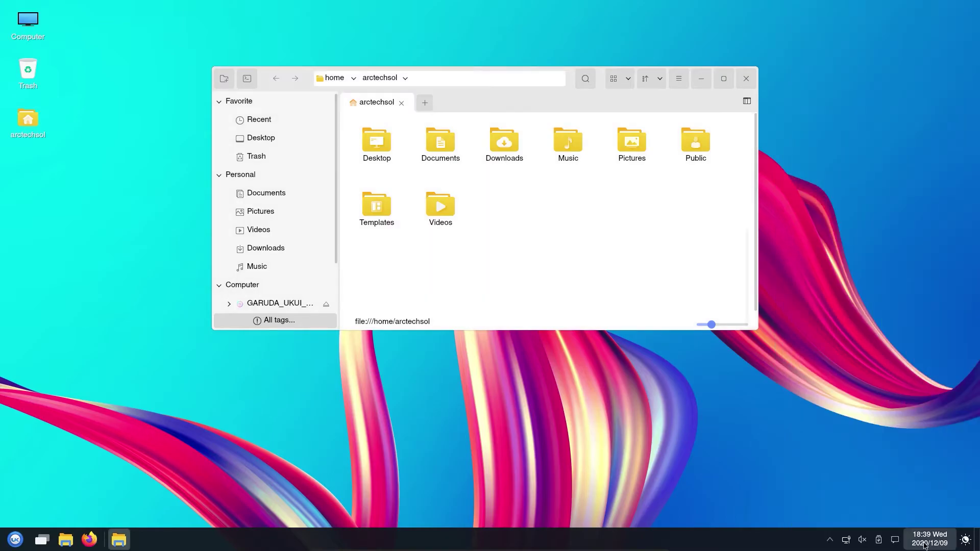
click(15, 540)
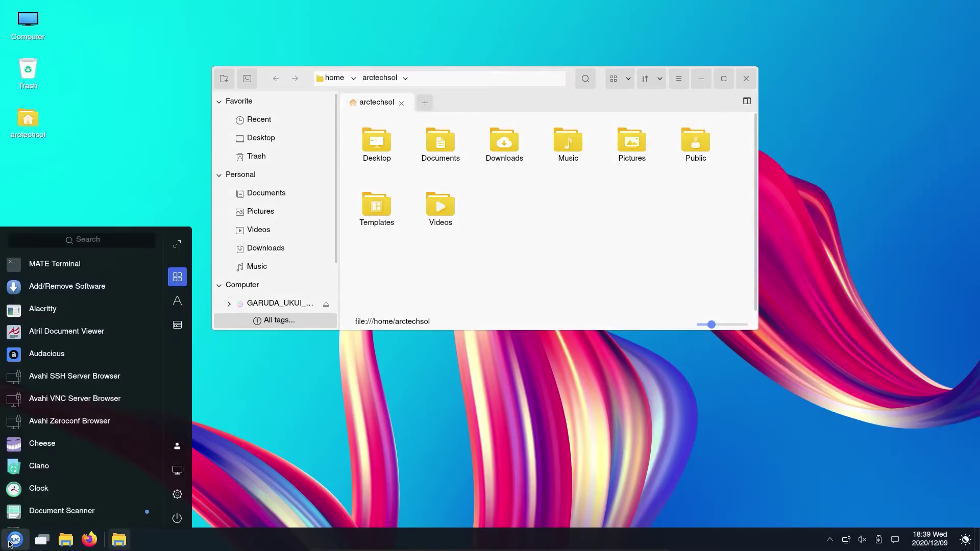
Step: Launch the Control Center and set the display refresh rate to 60 Hz
click(178, 494)
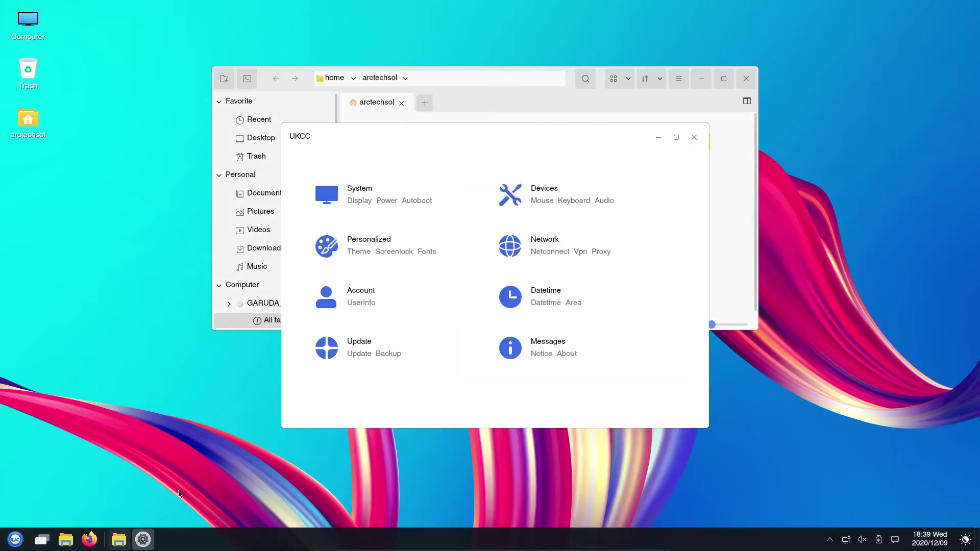
click(372, 203)
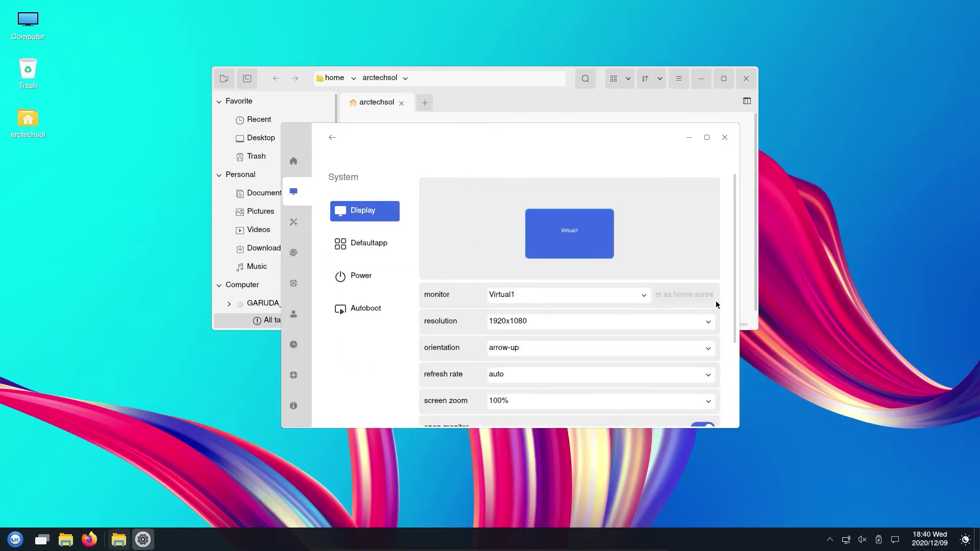
scroll(725, 304, down, 3)
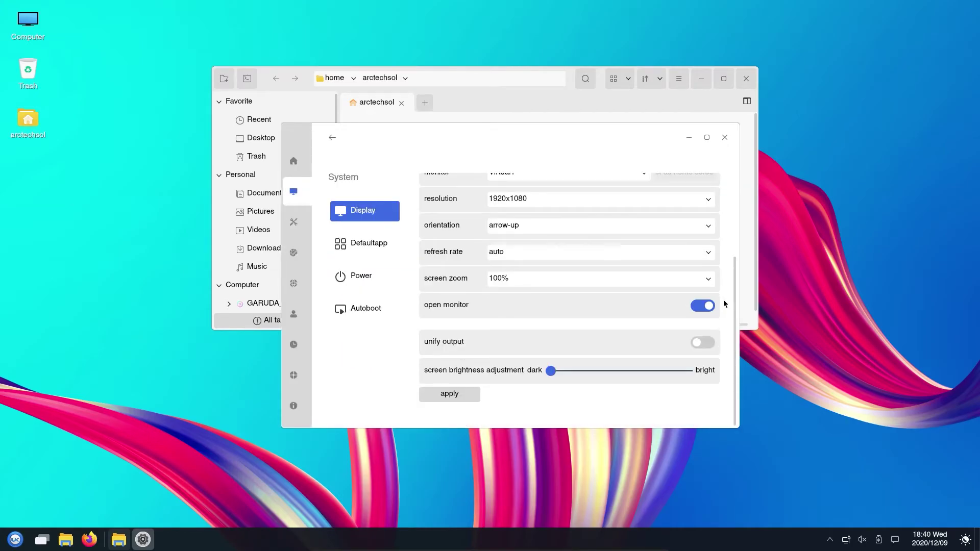
click(666, 256)
click(660, 273)
Step: Select the Balance power plan, keep the power icon setting, then go to Devices
click(369, 245)
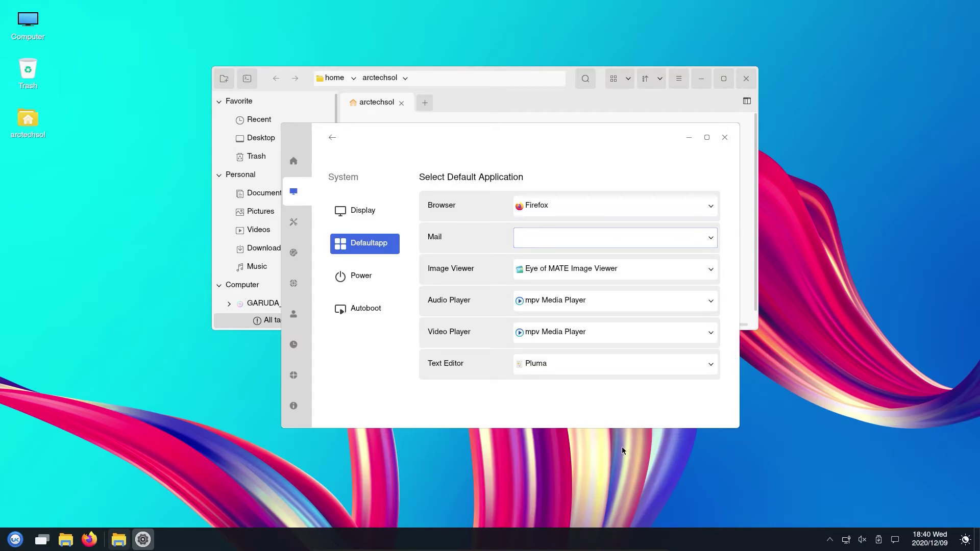
click(355, 278)
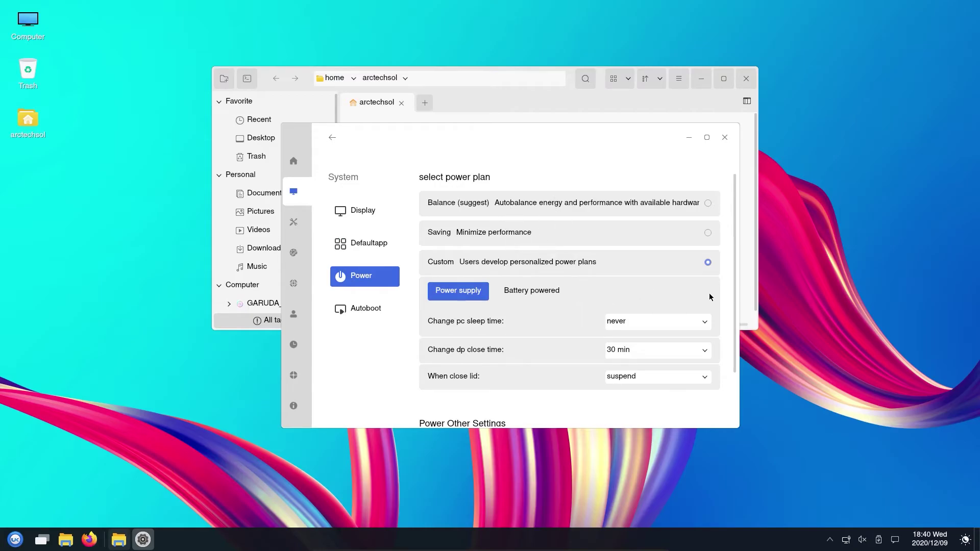
click(709, 204)
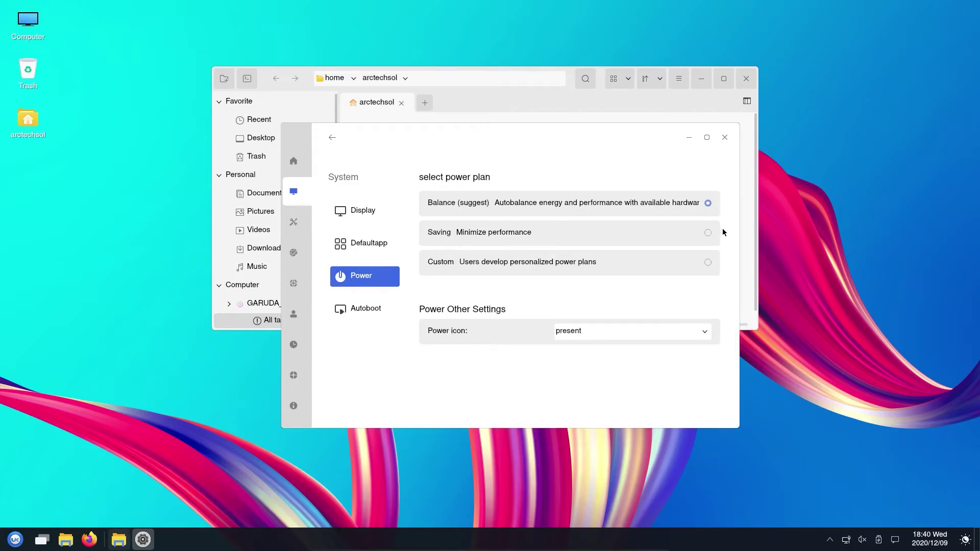
click(624, 337)
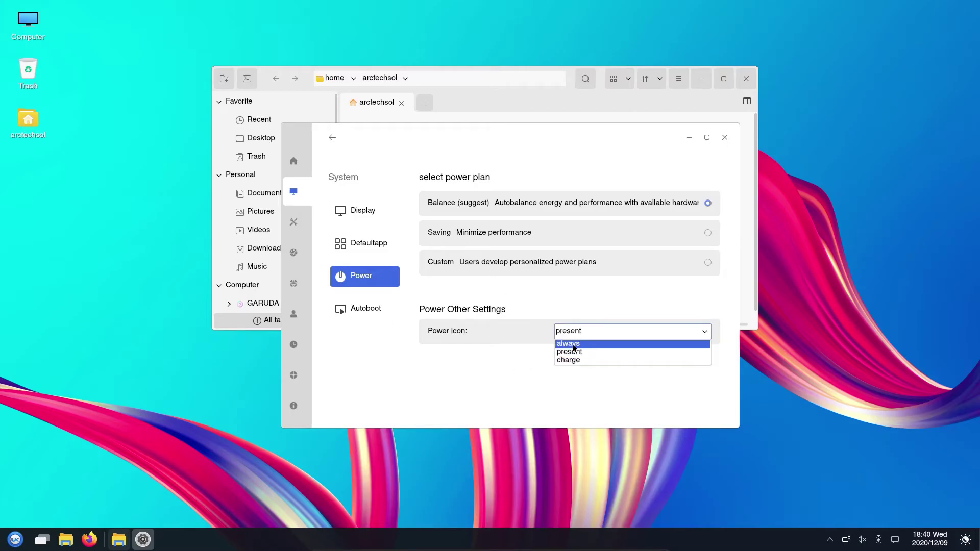
click(345, 320)
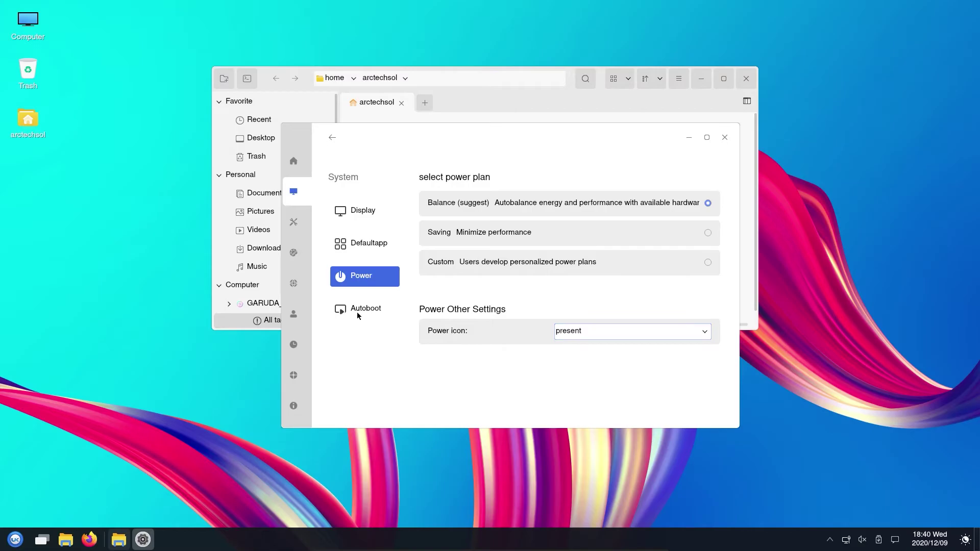
click(356, 312)
click(295, 233)
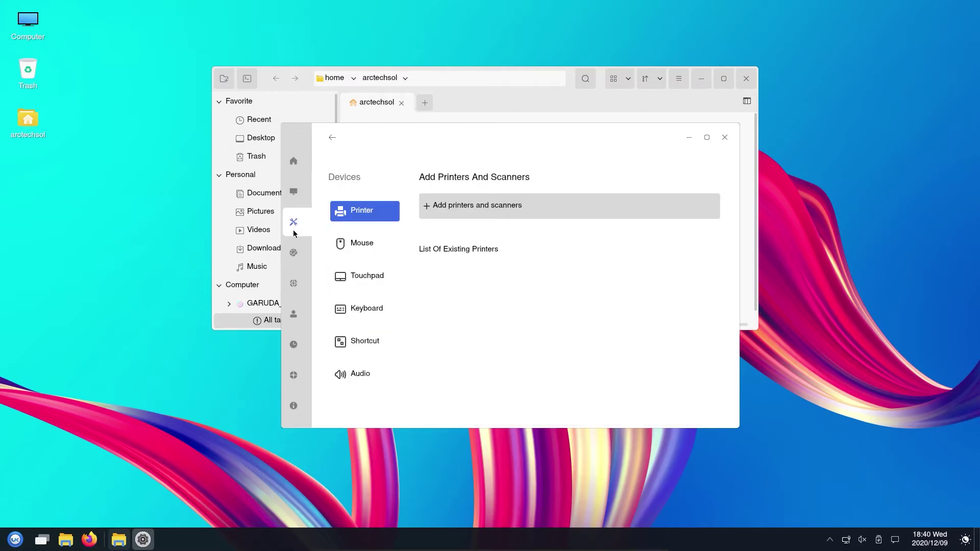
Step: Try the teal-sand, blue swirl and dragon wallpapers, settling on the dark teal circuit-dots image
click(294, 250)
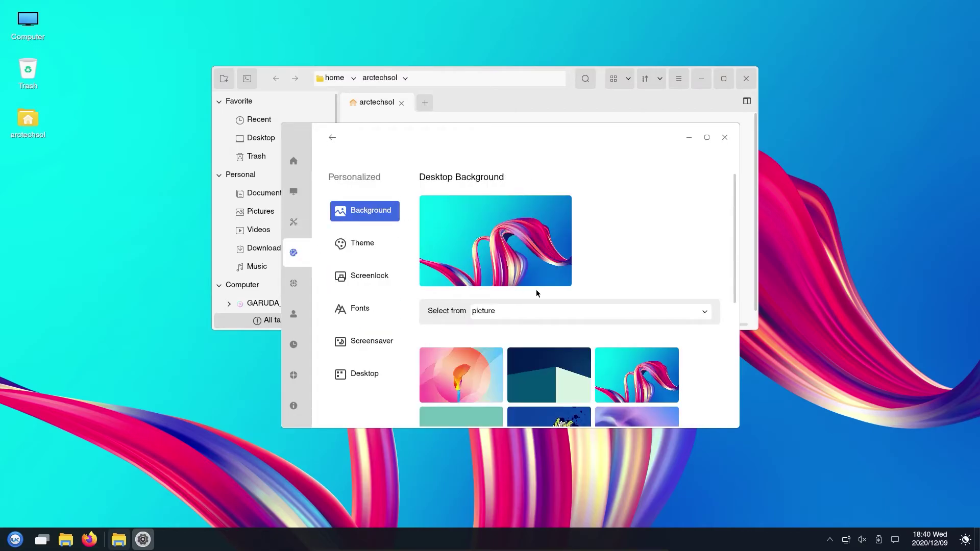
scroll(703, 358, down, 5)
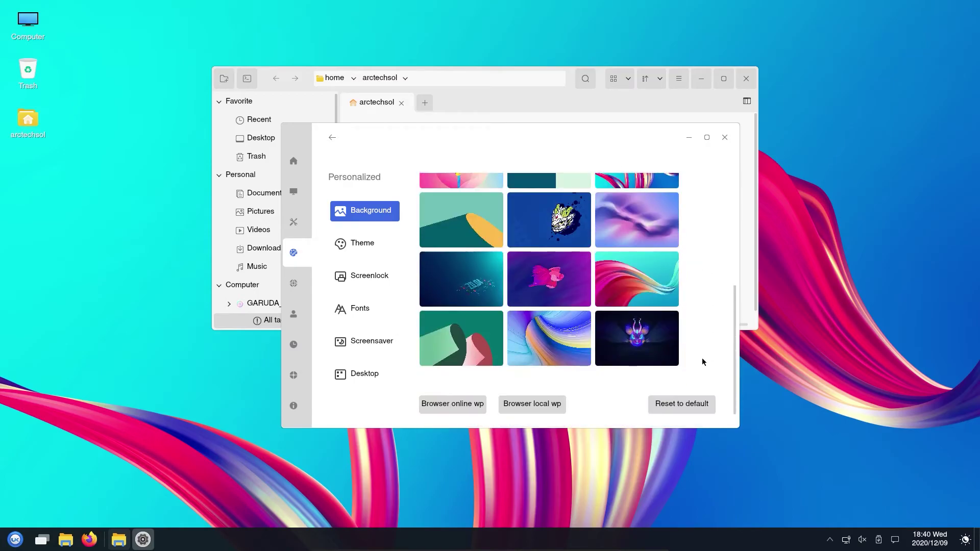
scroll(702, 357, up, 4)
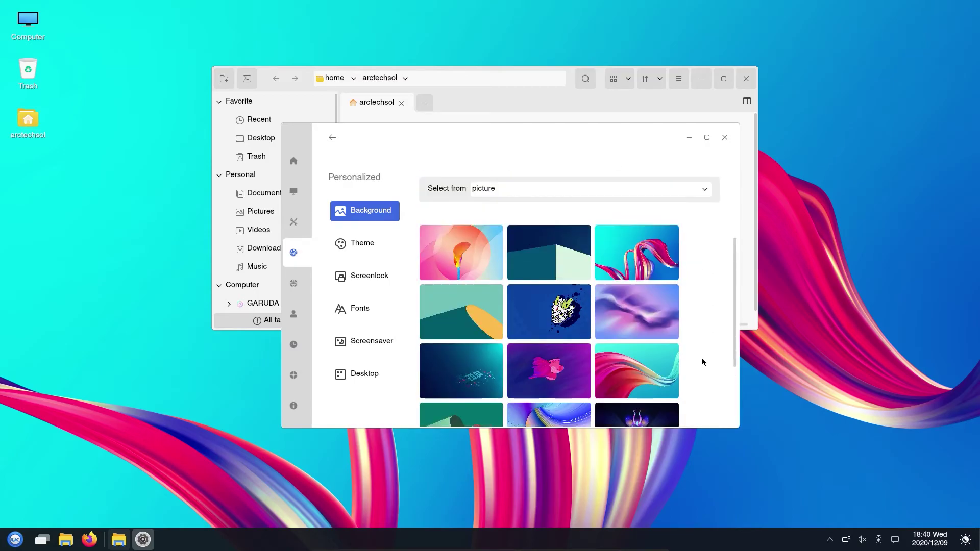
click(480, 327)
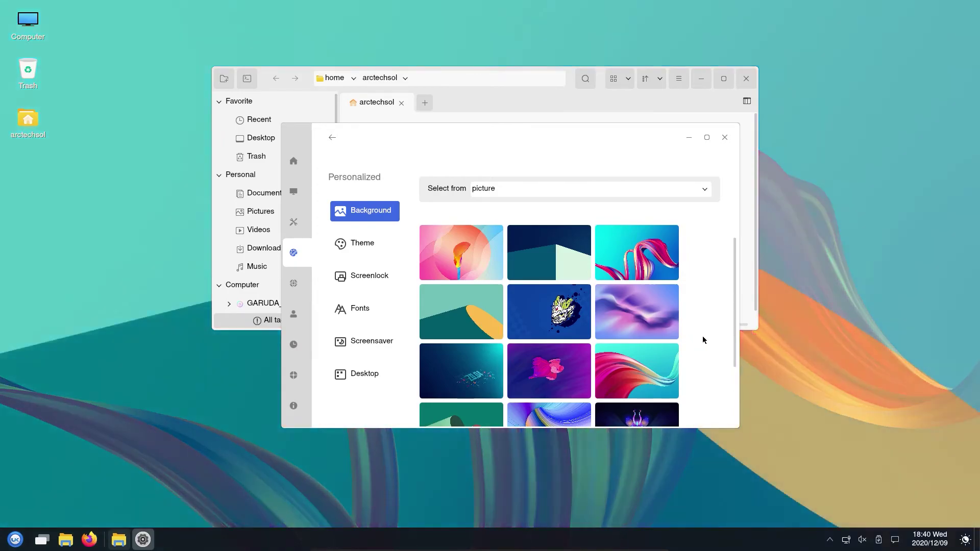
scroll(703, 338, down, 3)
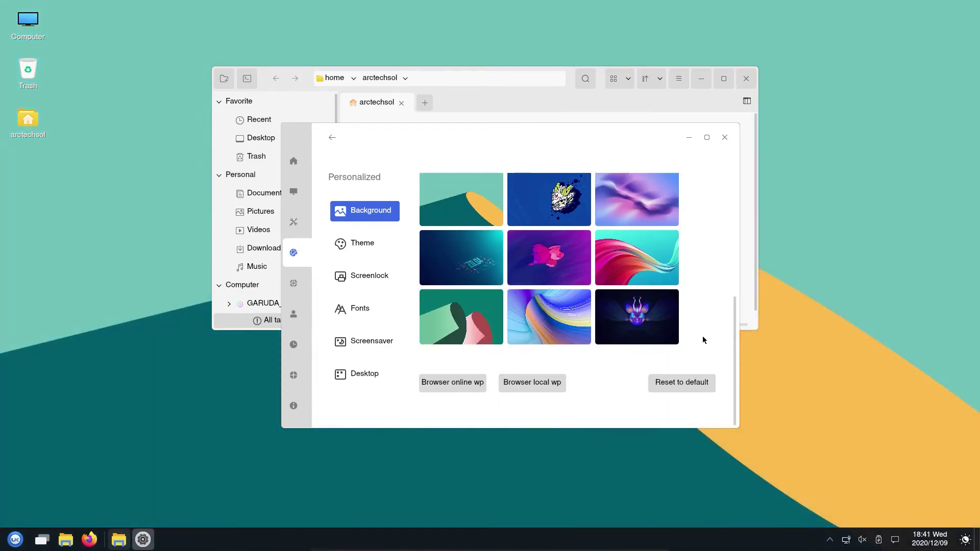
click(560, 331)
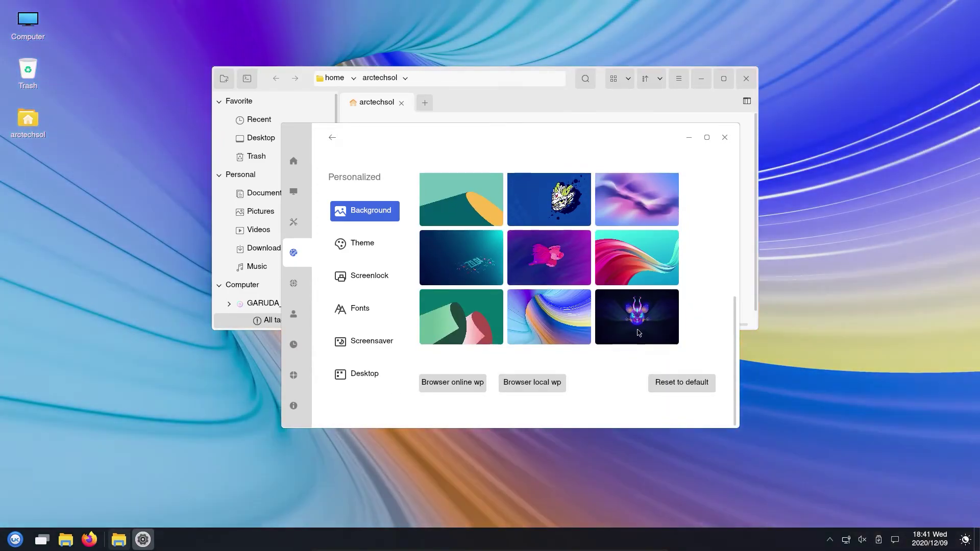
click(638, 331)
click(482, 270)
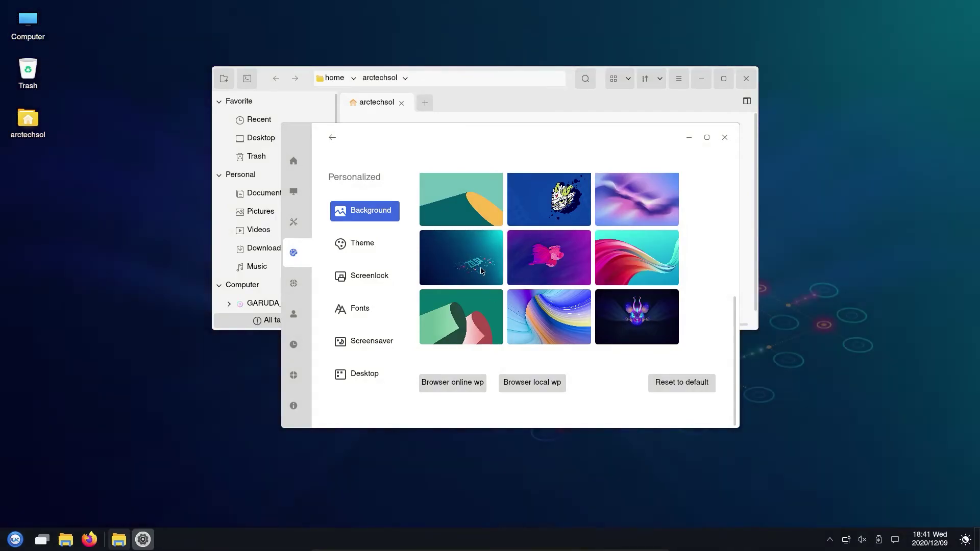
Step: Set the theme to Dark mode with classical icons and the Adwaita cursor
click(346, 249)
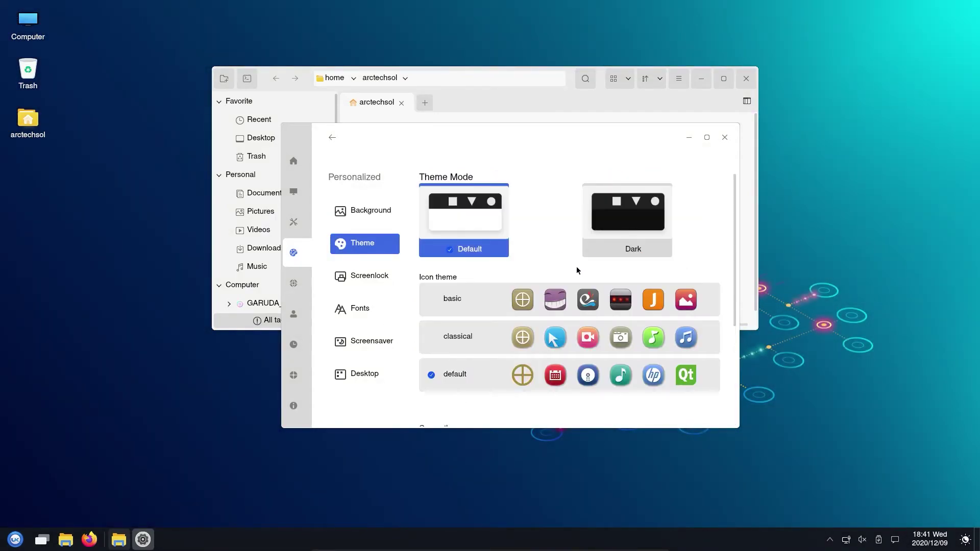
click(607, 255)
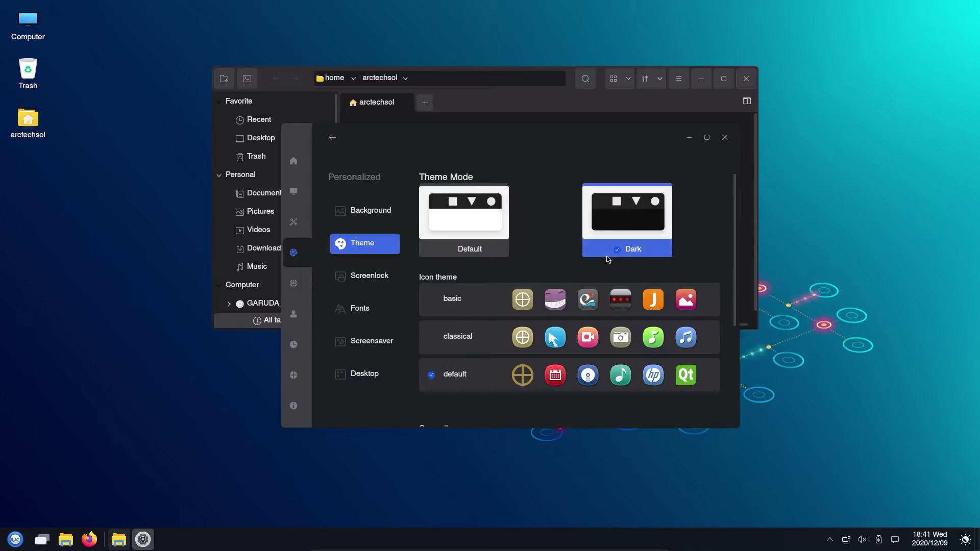
scroll(644, 340, down, 5)
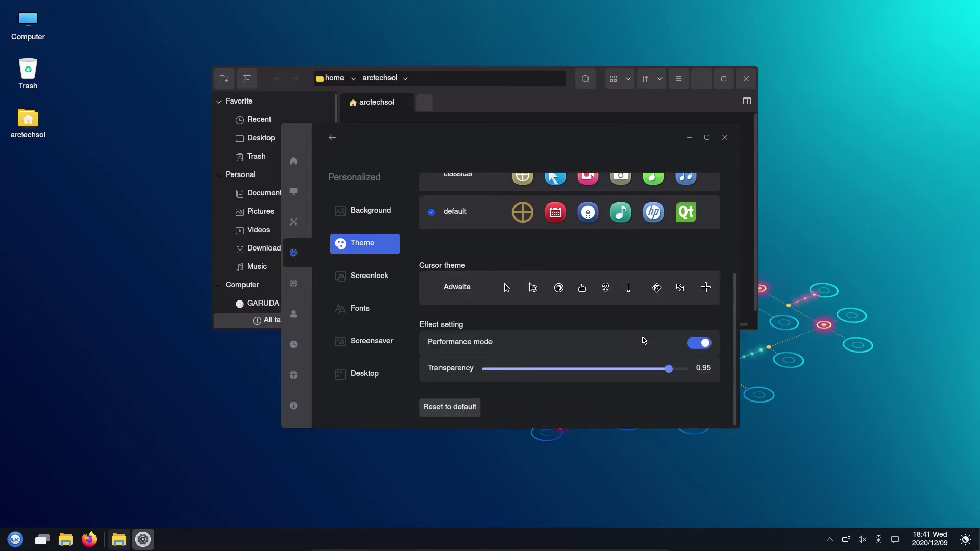
scroll(466, 218, up, 3)
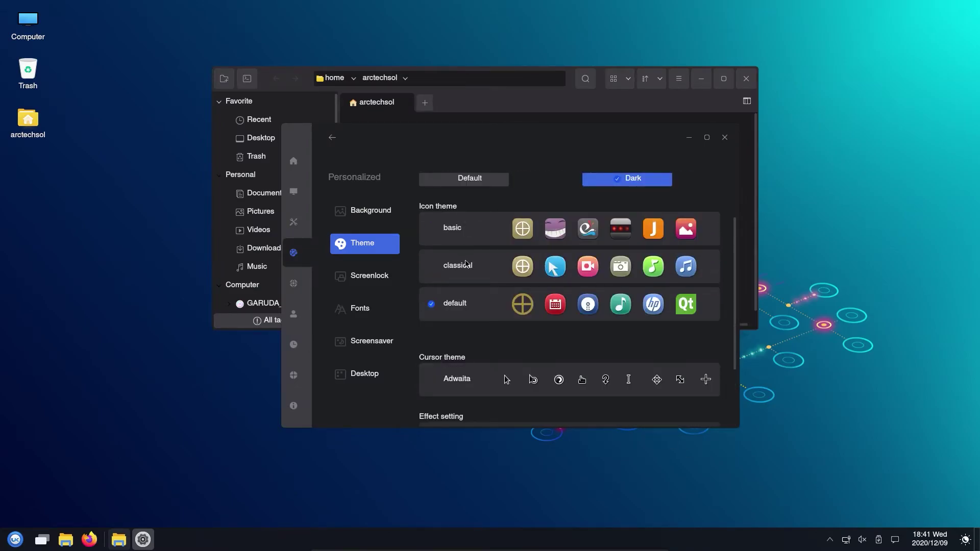
click(468, 271)
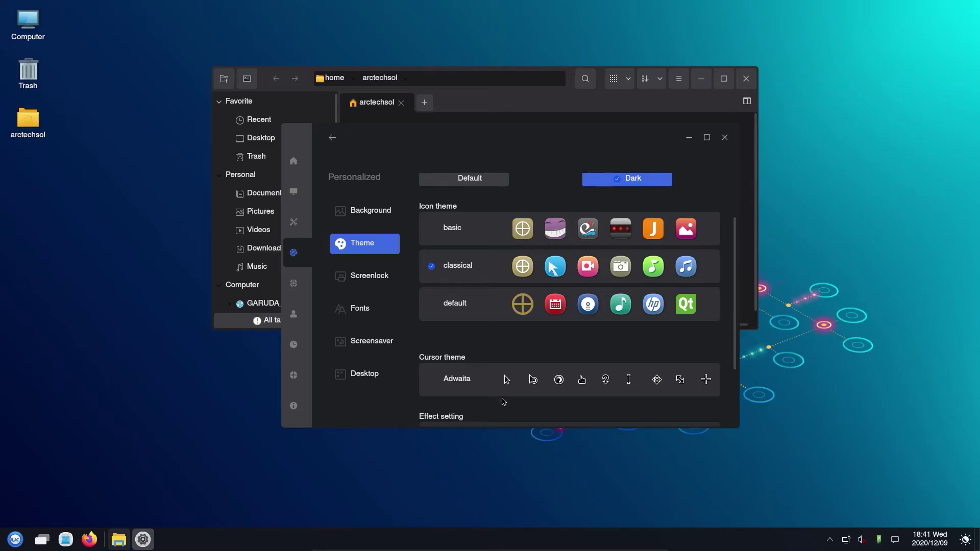
click(504, 383)
scroll(506, 392, down, 3)
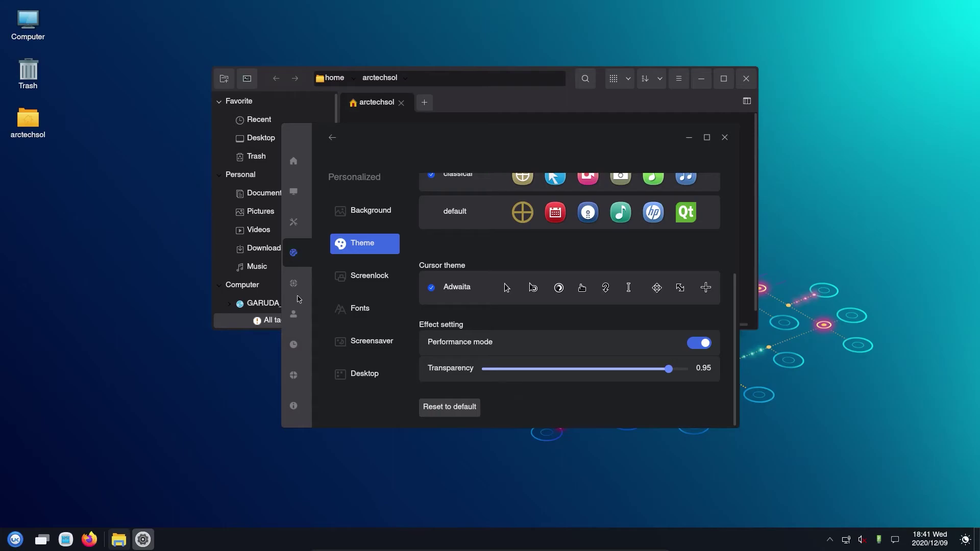
Step: Turn off 'Lock screen when screensaver boot', browse other settings pages, and close Control Center
click(355, 278)
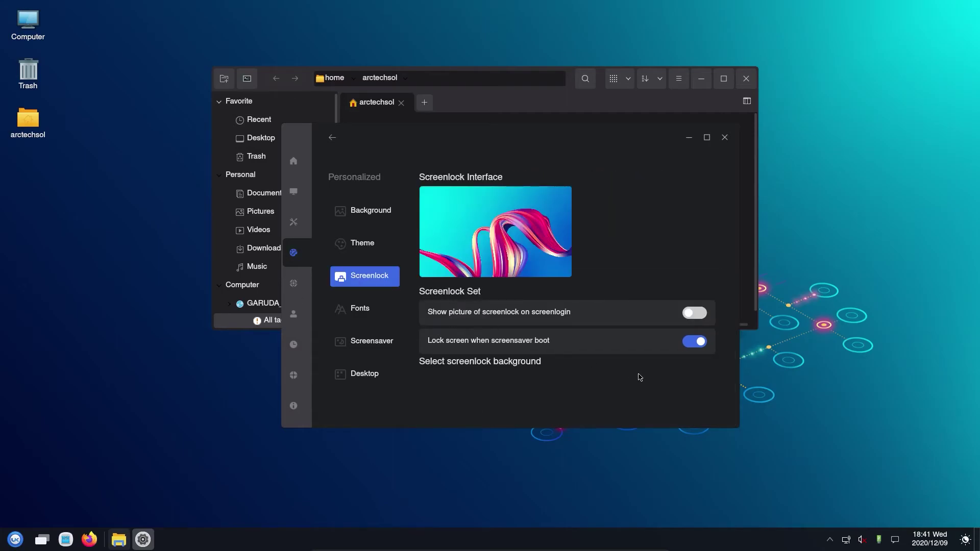
click(695, 344)
click(294, 286)
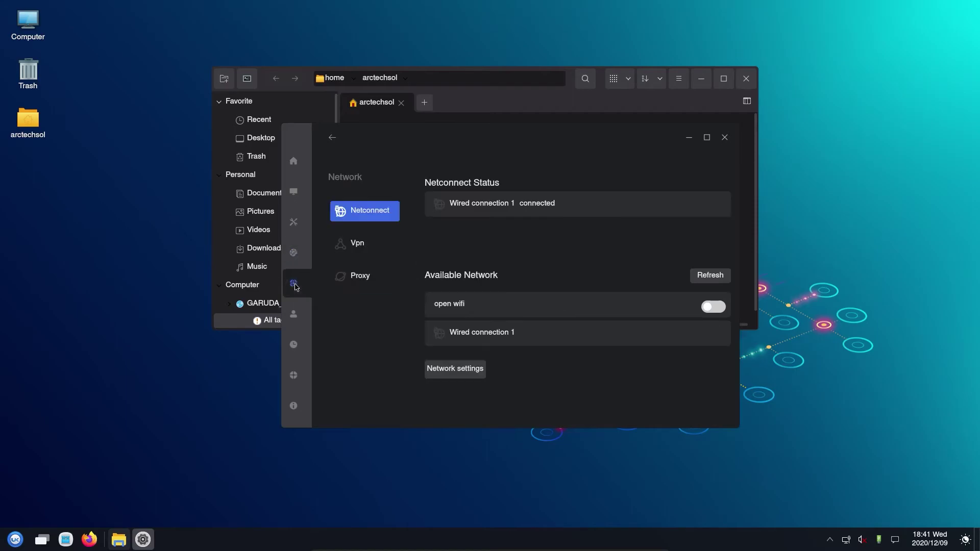
click(300, 319)
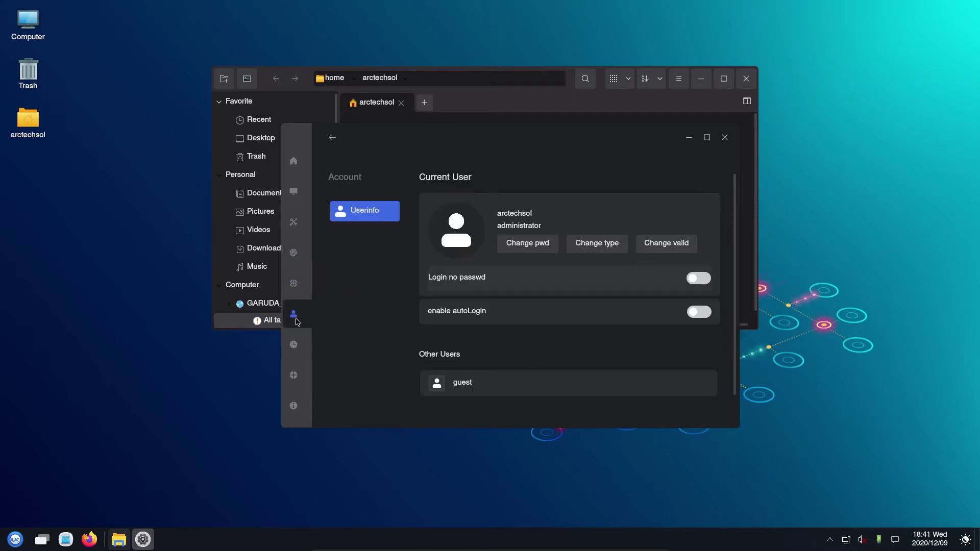
click(295, 345)
click(295, 376)
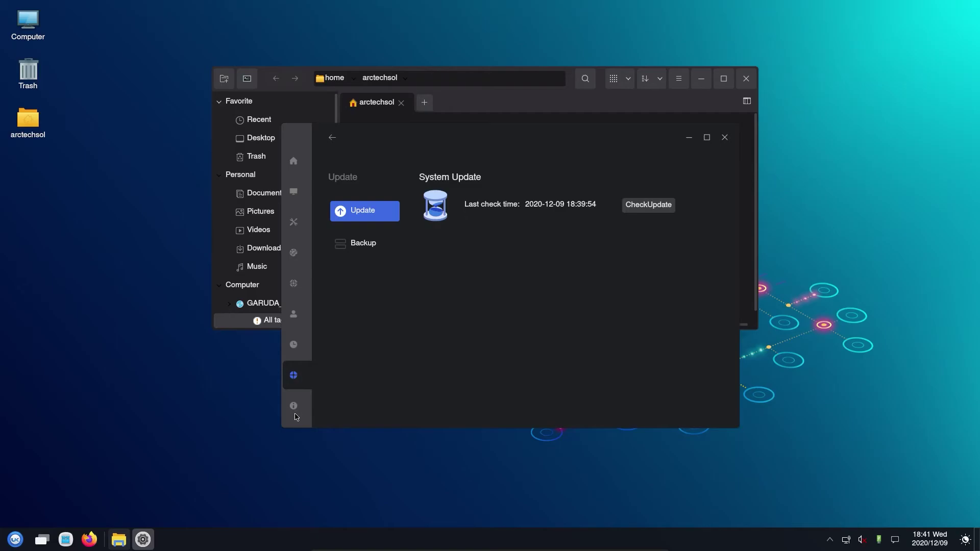
click(296, 415)
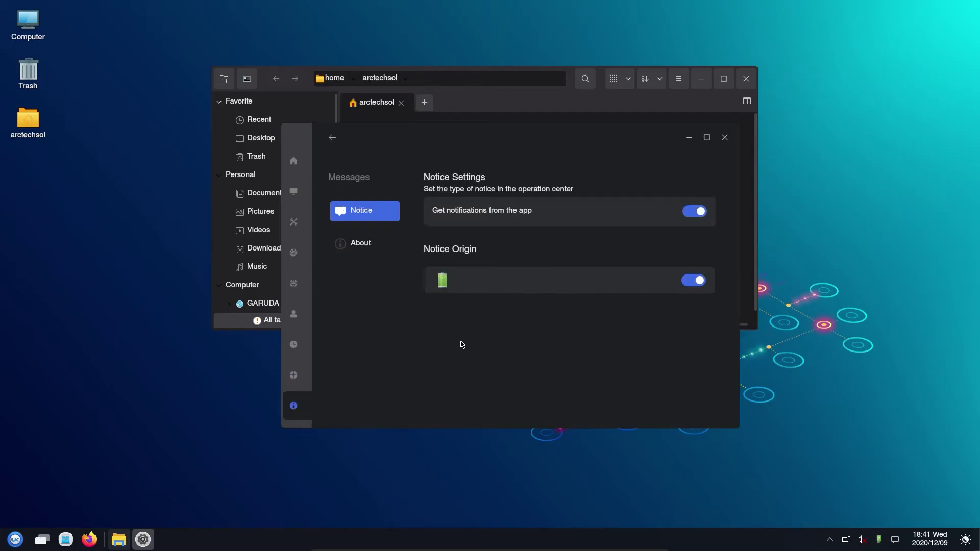
click(366, 245)
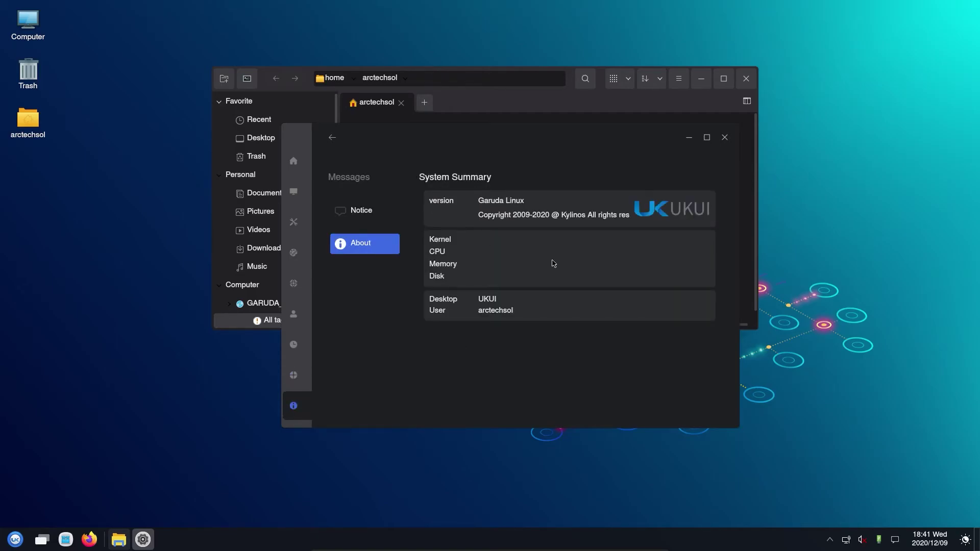
click(724, 139)
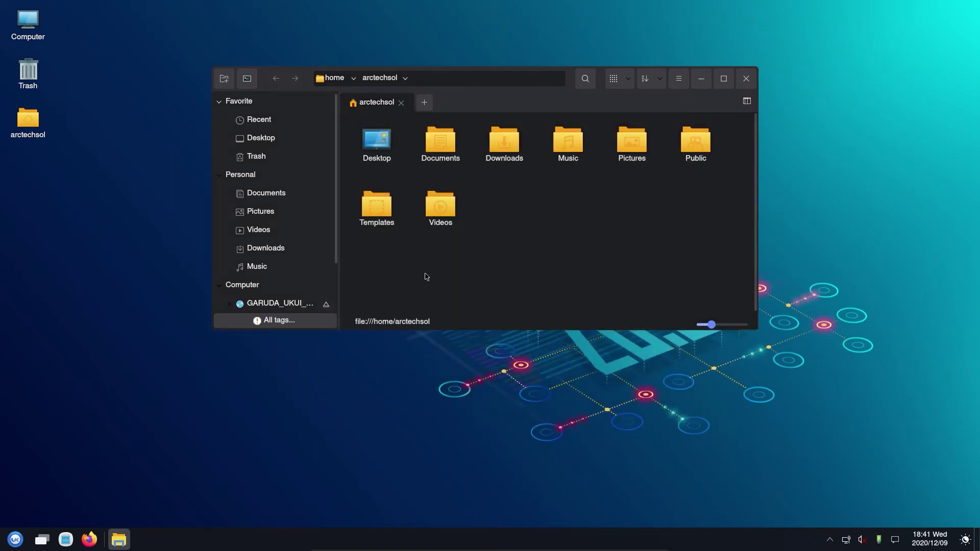
Step: Dismiss the file manager menu, open the start menu, scroll its list, and expand to the full-screen grid
click(680, 79)
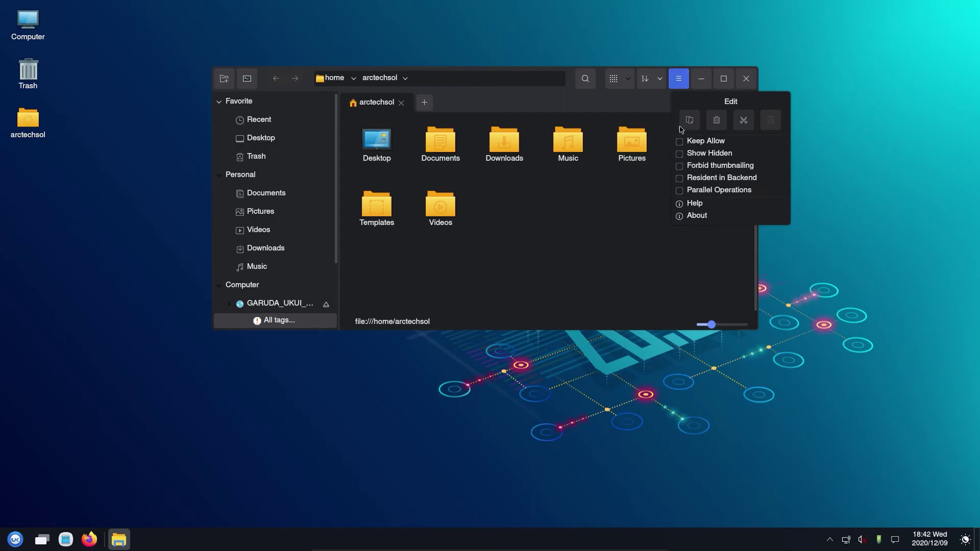
click(618, 245)
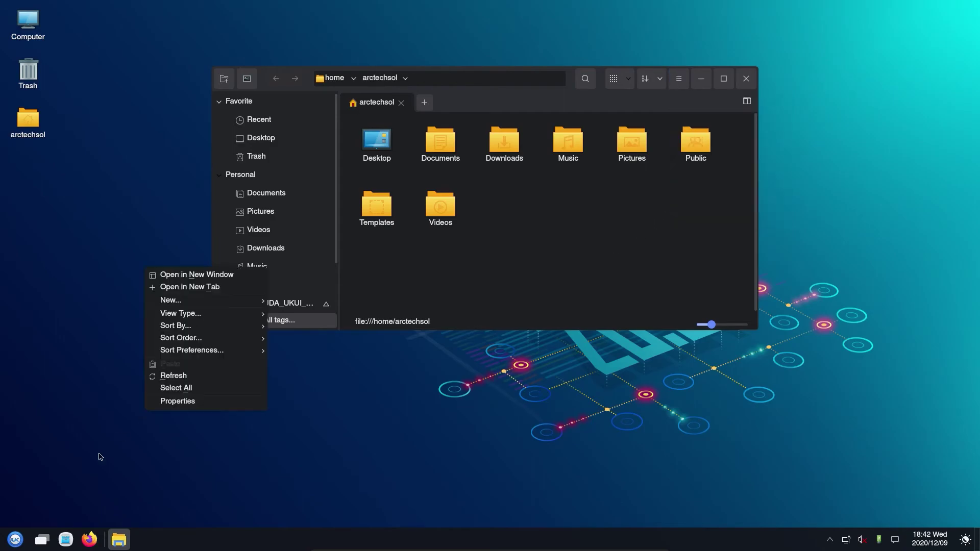
click(14, 540)
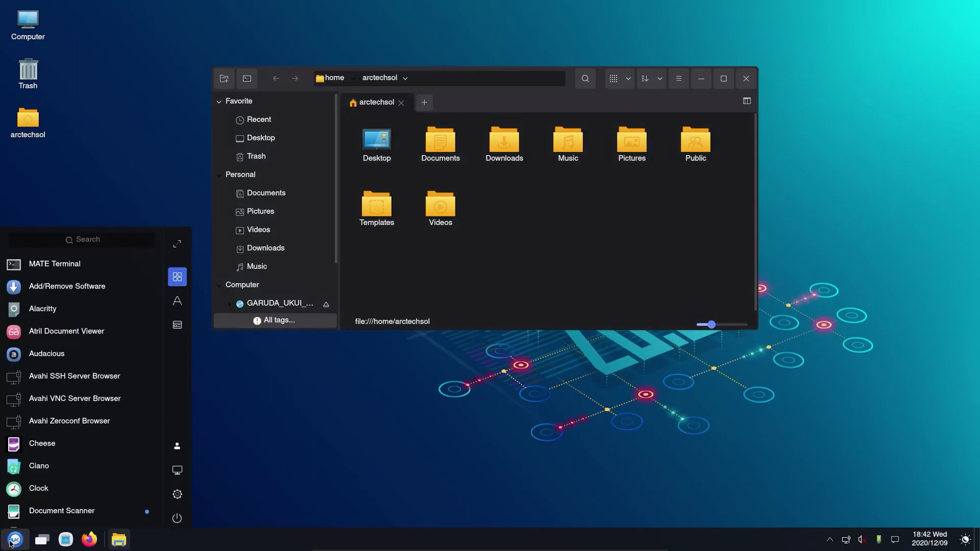
scroll(98, 339, down, 12)
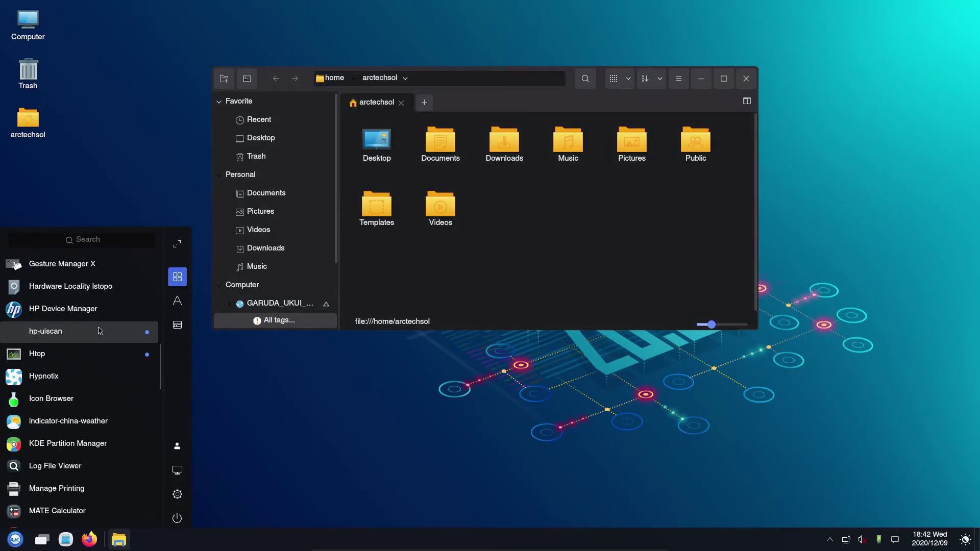
scroll(99, 331, down, 8)
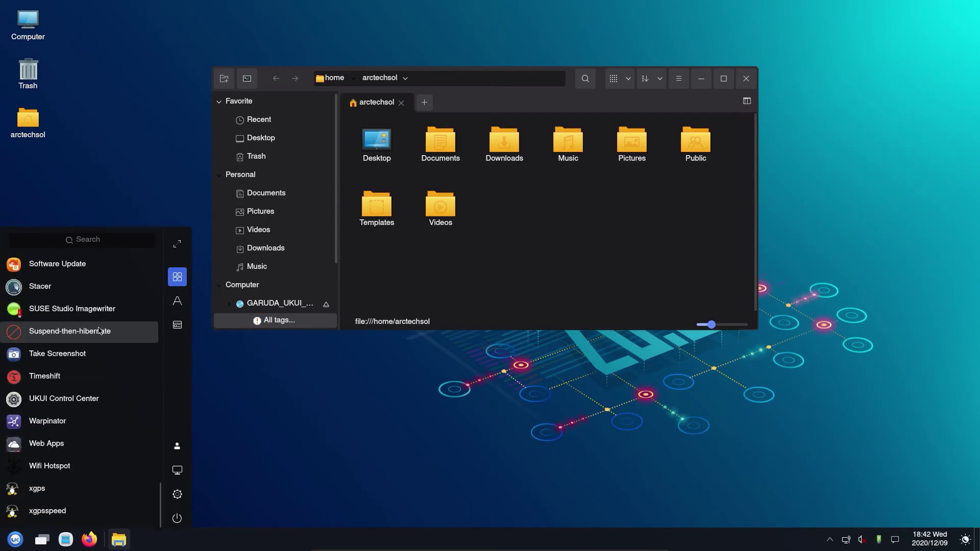
scroll(100, 331, up, 10)
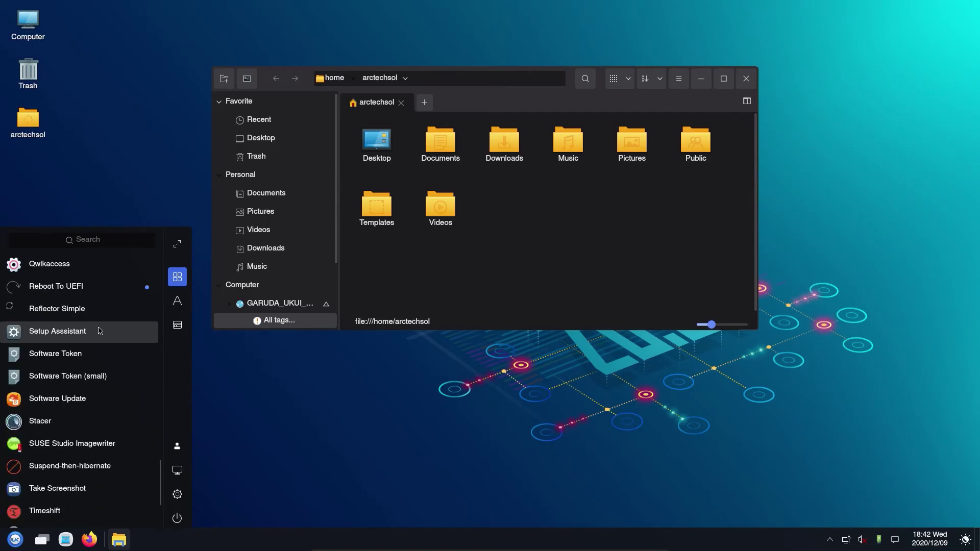
scroll(100, 331, up, 3)
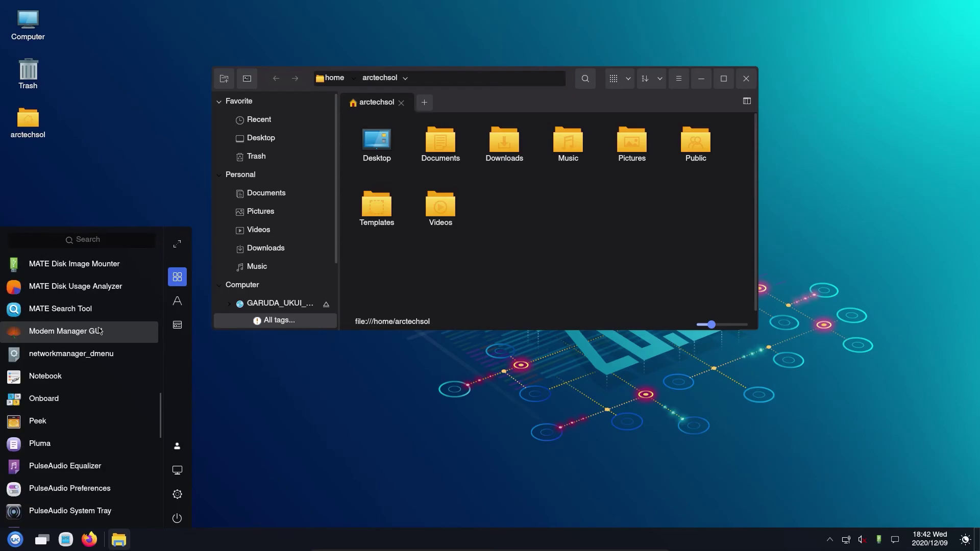
scroll(99, 331, up, 1)
scroll(104, 299, up, 2)
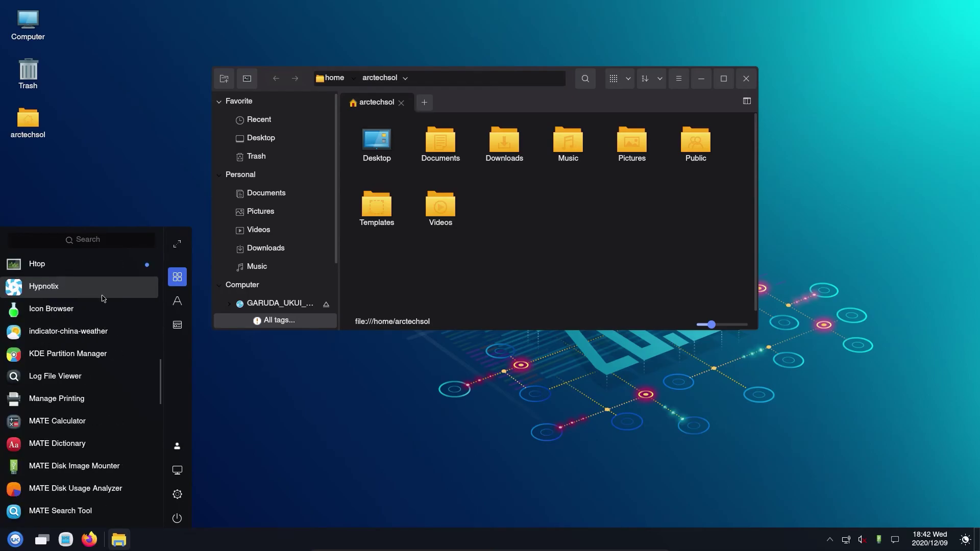
click(178, 245)
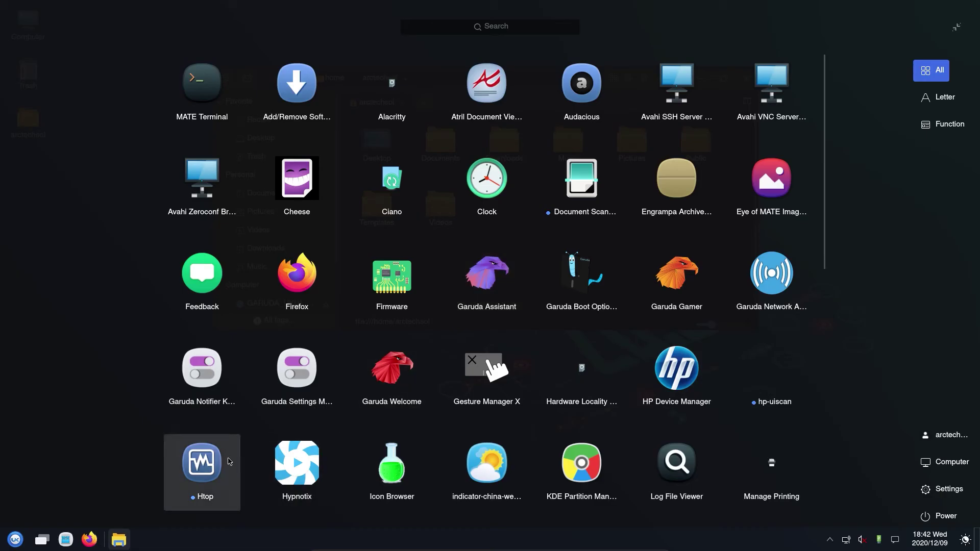
Step: Run Htop, close it and the file manager, and reopen the full-screen launcher
click(230, 462)
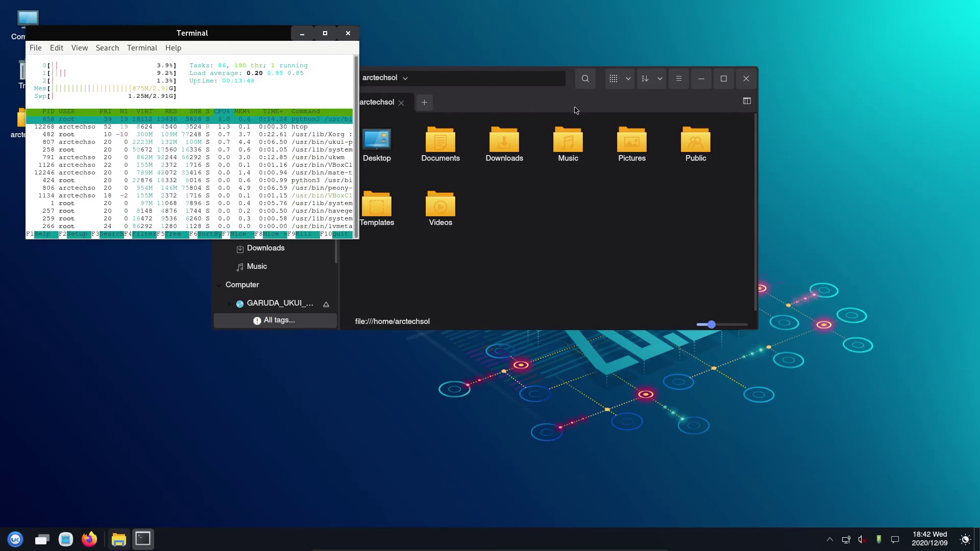
click(915, 81)
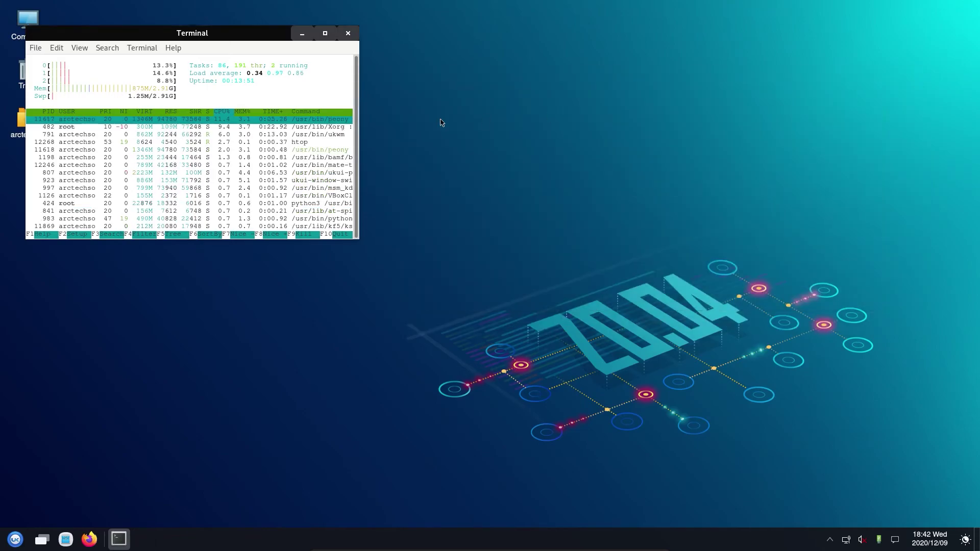
click(348, 32)
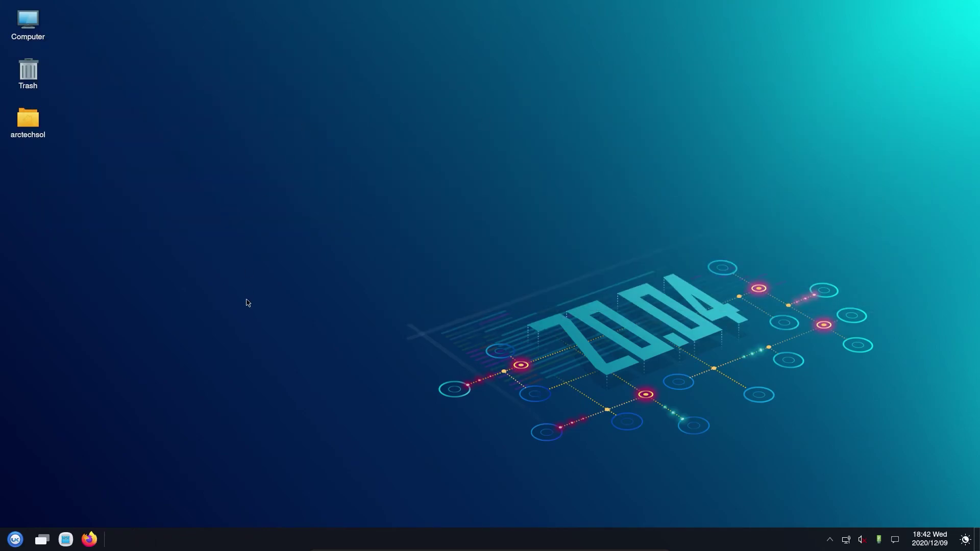
click(15, 540)
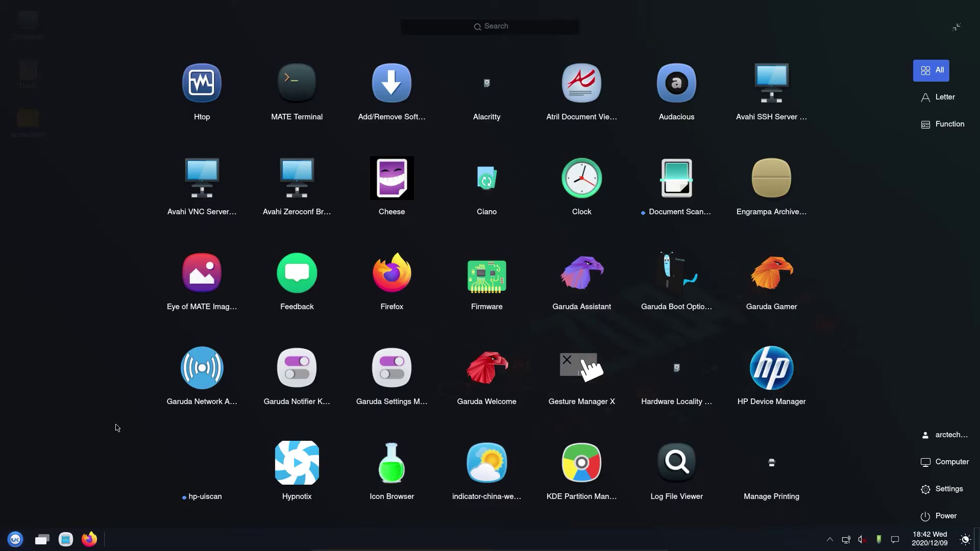
Step: Search 'terminal' in the launcher and open MATE Terminal maximized
text(trminal)
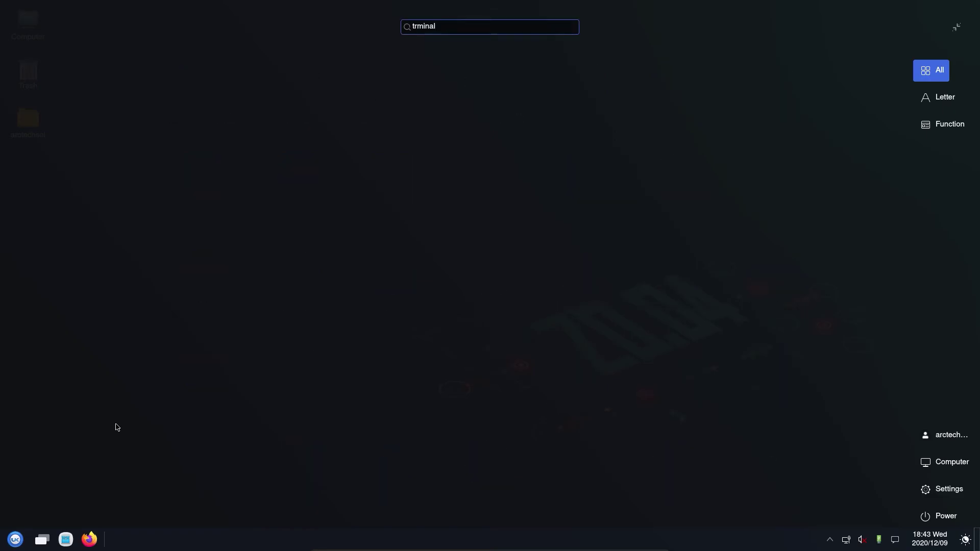
key(BackSpace)
key(BackSpace)
key(BackSpace)
text(erminal)
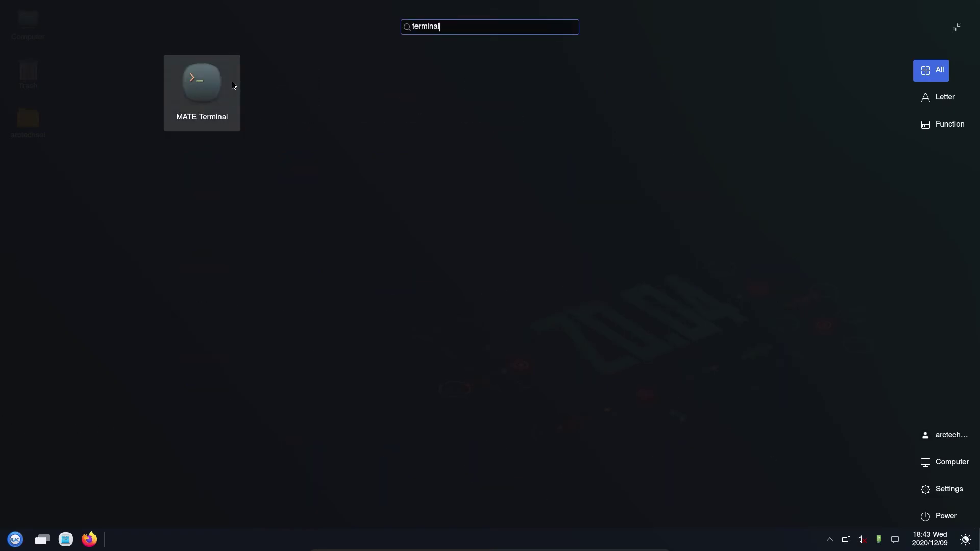
click(233, 85)
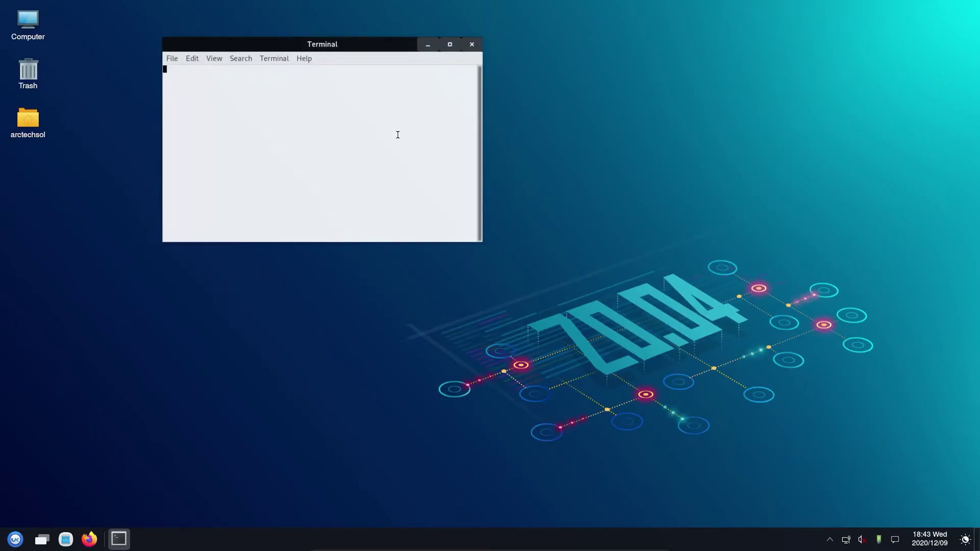
click(457, 41)
Step: Run neofetch and open the Default profile preferences from the context menu
text(neofetch)
key(Return)
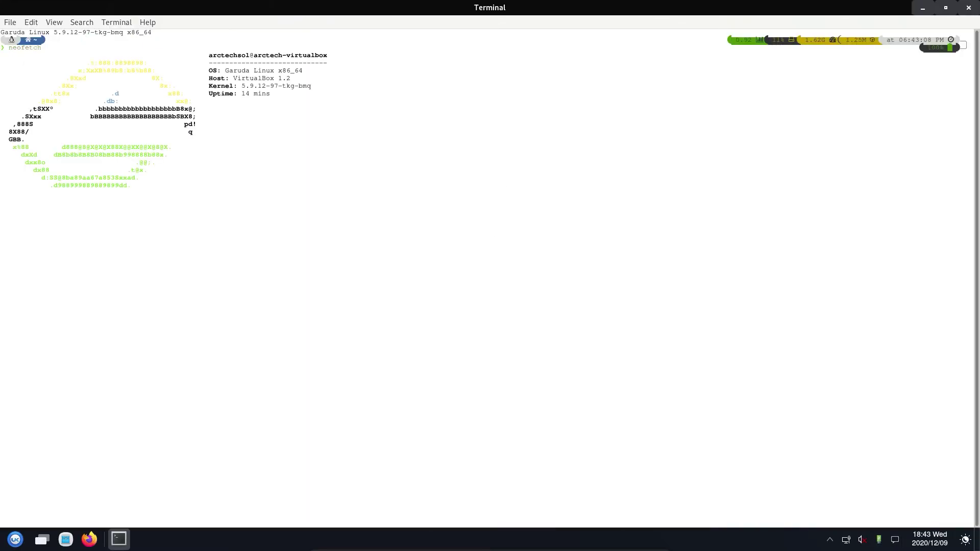
right_click(692, 333)
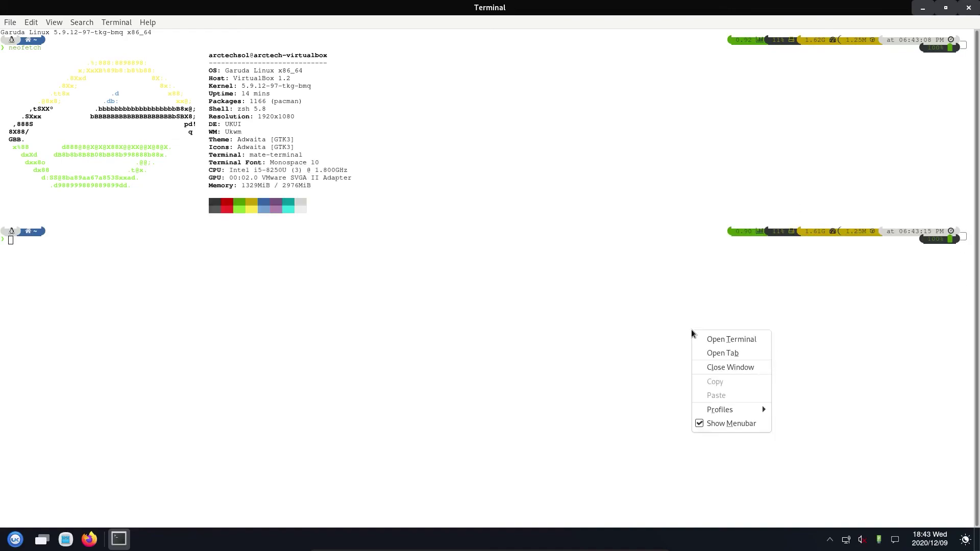
mouse_move(735, 410)
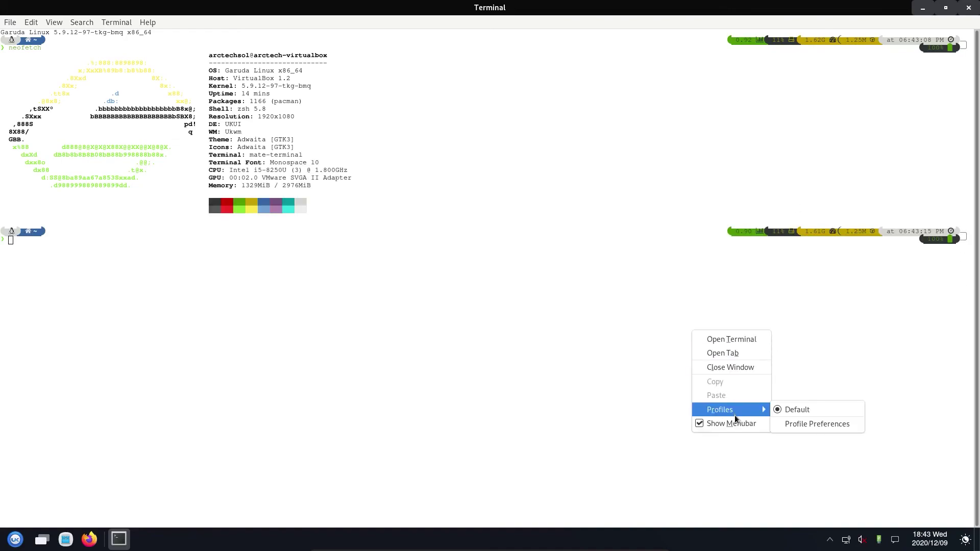
click(792, 424)
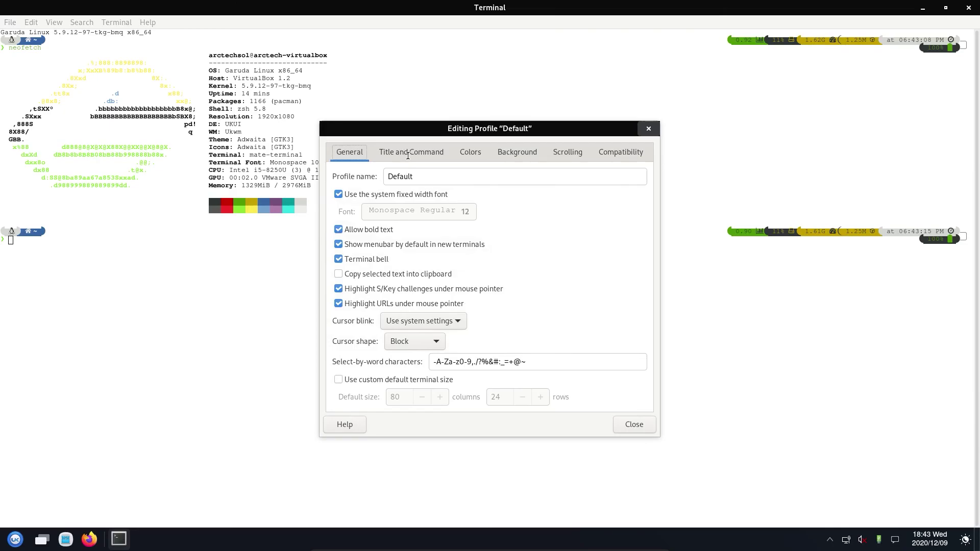
Step: Make the Default profile's background transparent with partial shading
click(516, 153)
click(358, 226)
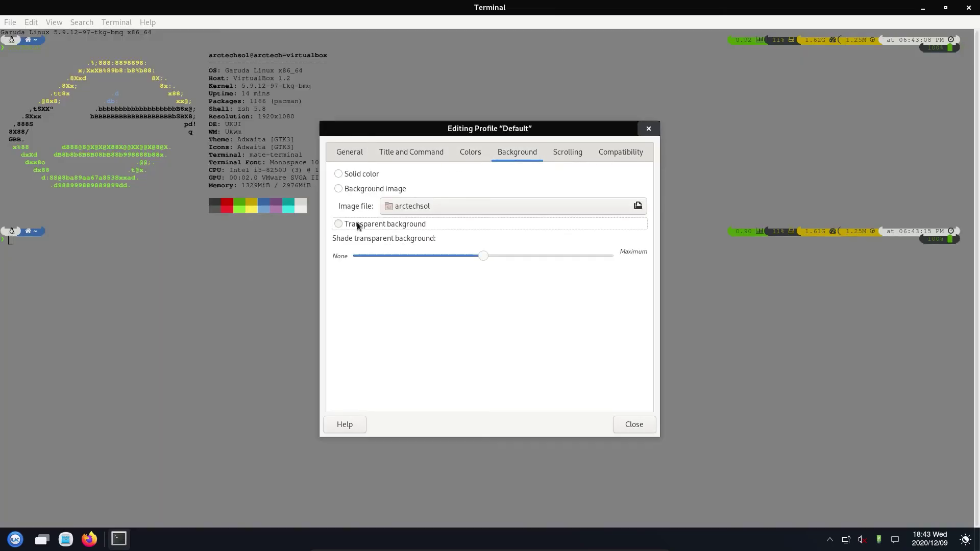
drag(482, 256, 549, 268)
Step: Replace the system theme colours with the Green on black scheme
click(416, 152)
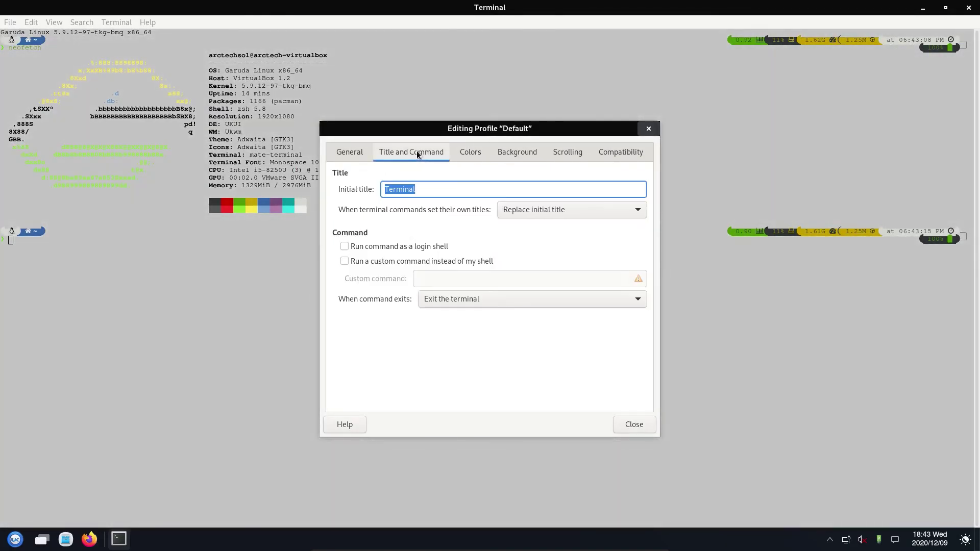
click(462, 152)
click(345, 186)
click(446, 204)
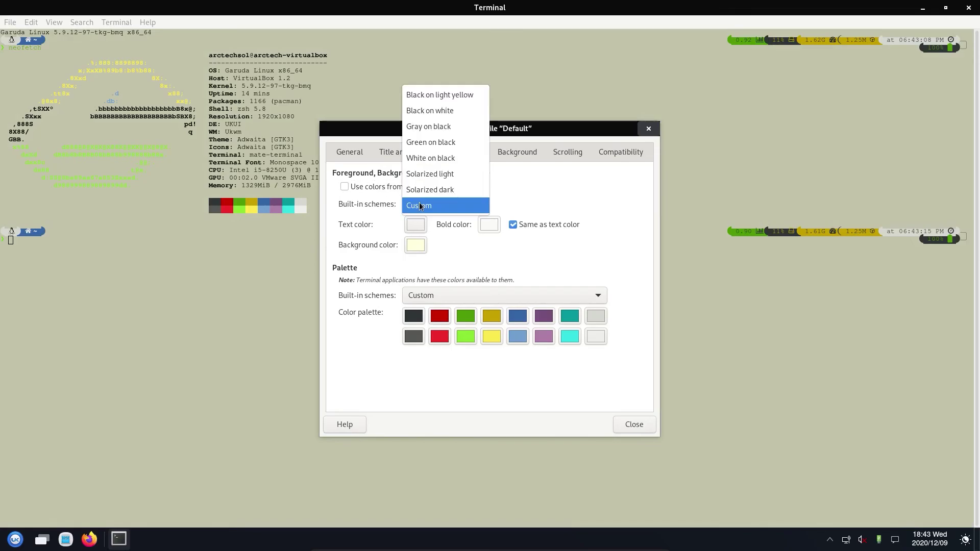
click(442, 143)
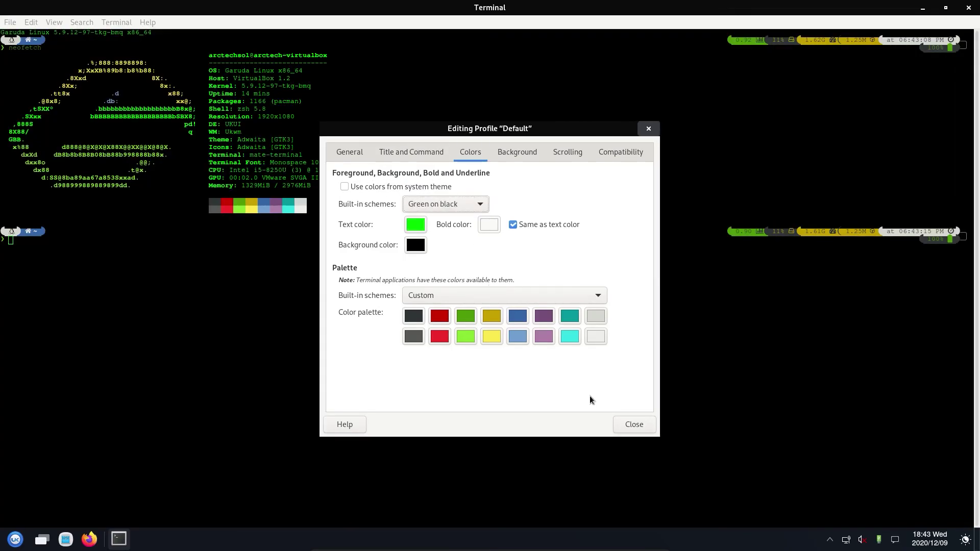
Step: Shade the transparent background to maximum and close the profile editor
click(517, 152)
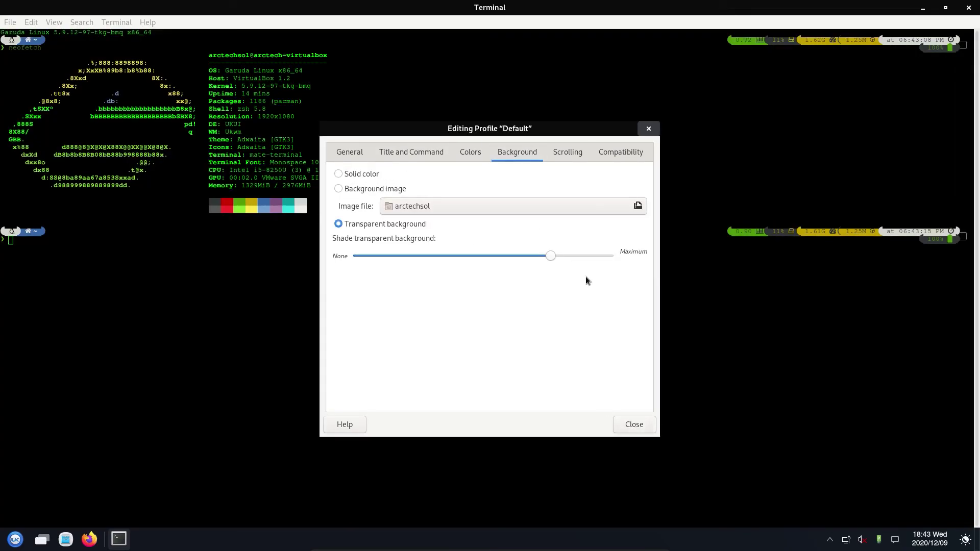
drag(553, 258, 592, 262)
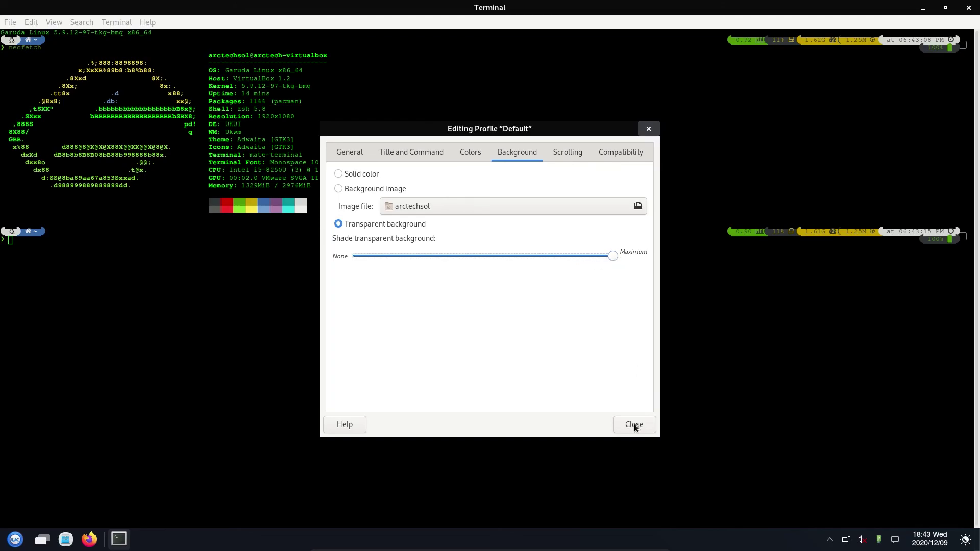
click(634, 424)
Step: Exit the terminal and open a fresh MATE Terminal from the launcher search
text(exit)
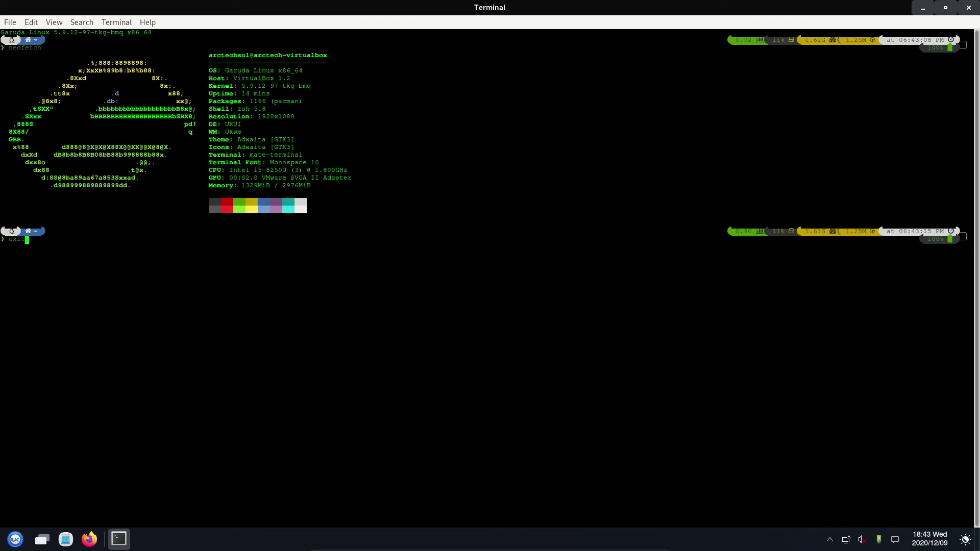
key(Return)
key(super)
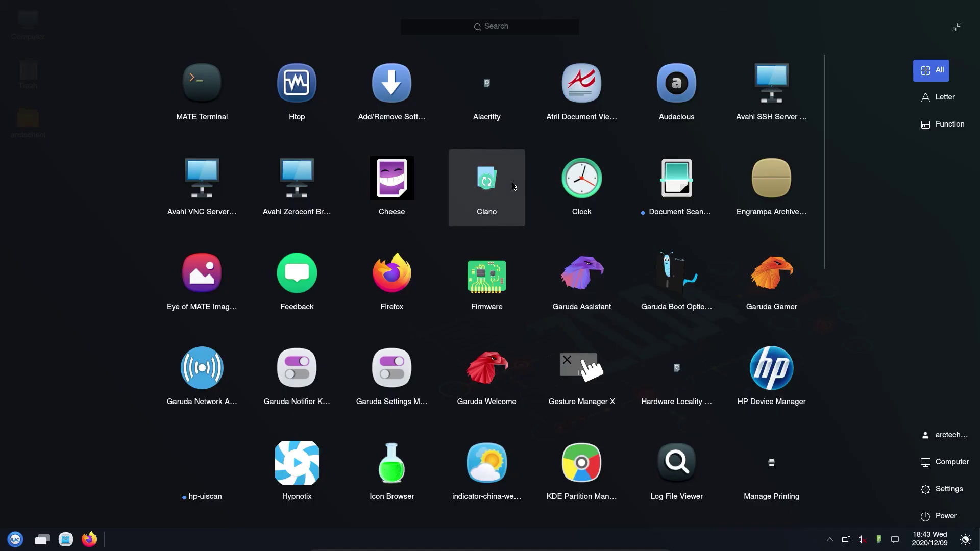
text(trminal)
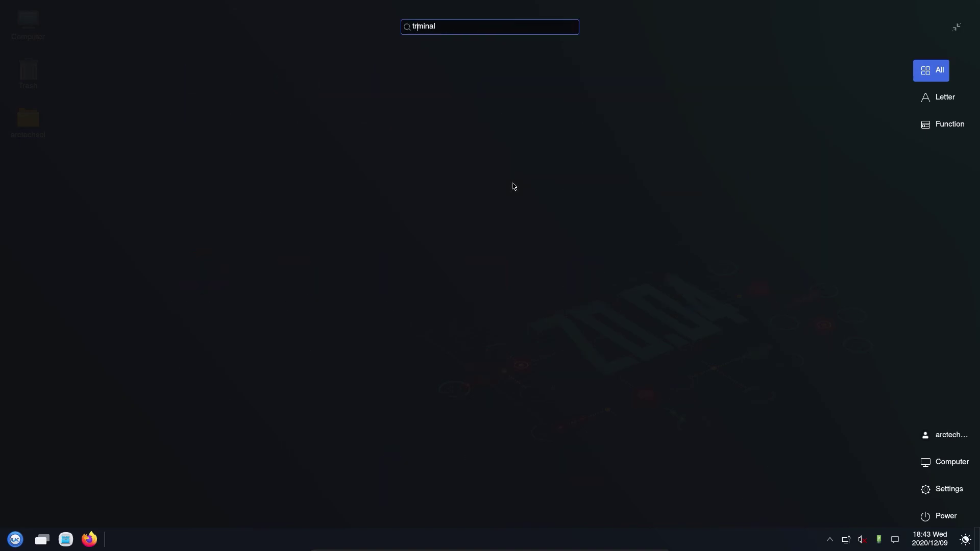
text(e)
click(204, 87)
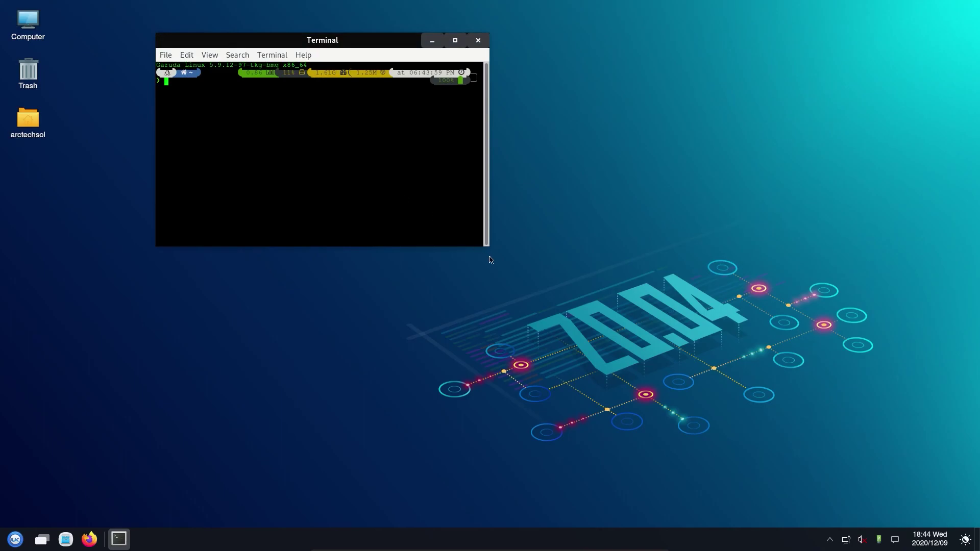
Step: Enlarge the new terminal window and run neofetch in green on black
drag(489, 245, 604, 366)
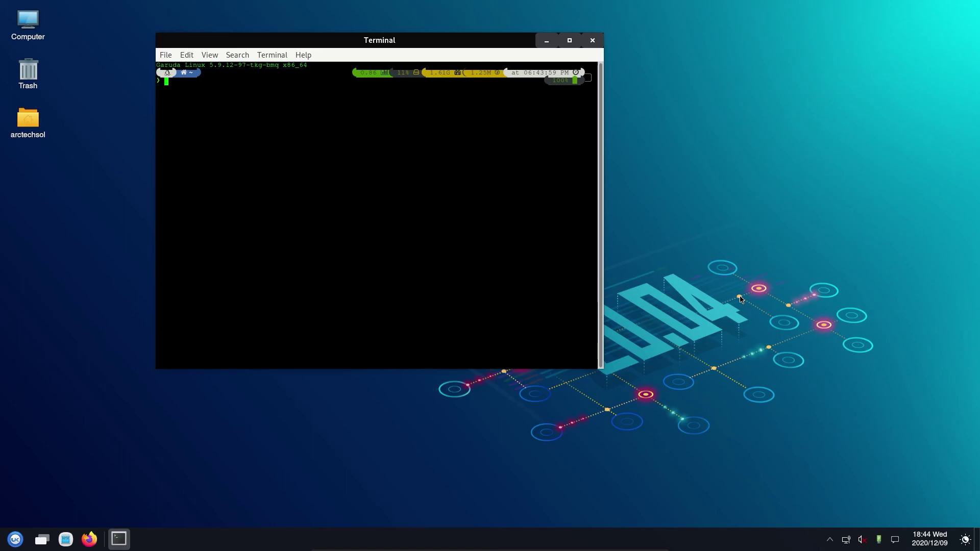
text(neofetch)
key(Return)
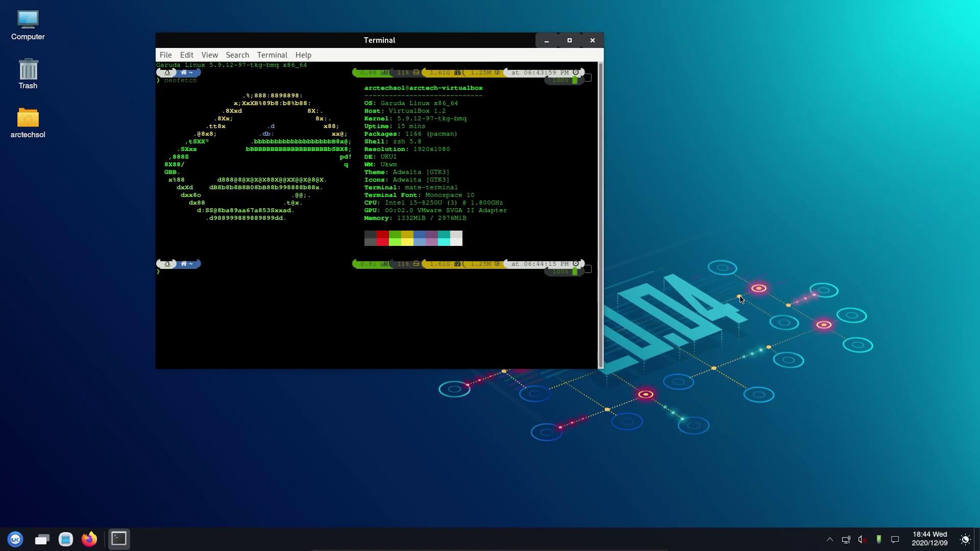